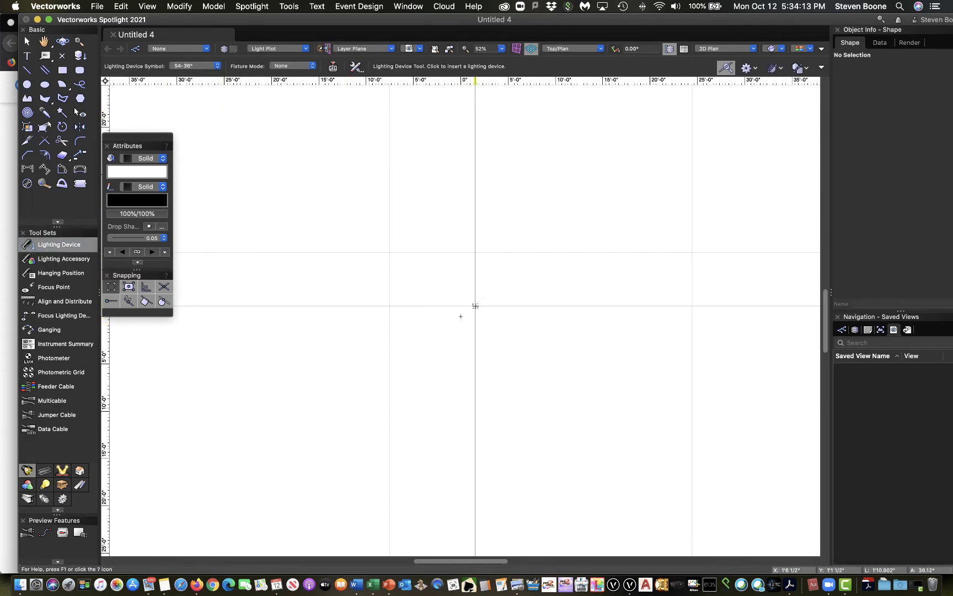
Insert an S4-36° lighting device near the middle of the drawing, aimed vertically at 90°.
click(475, 307)
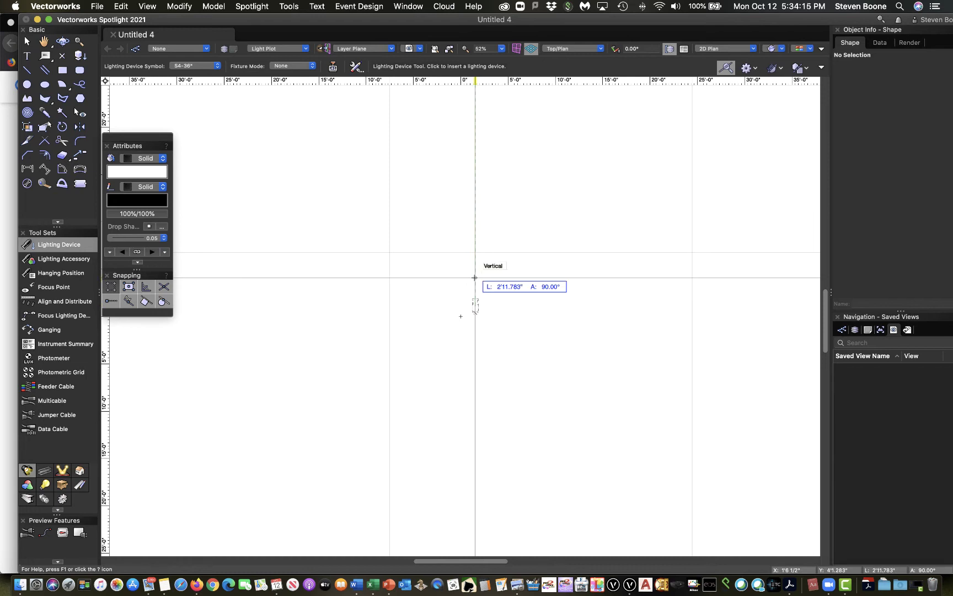
click(474, 277)
scroll(482, 313, up, 3)
scroll(481, 313, up, 4)
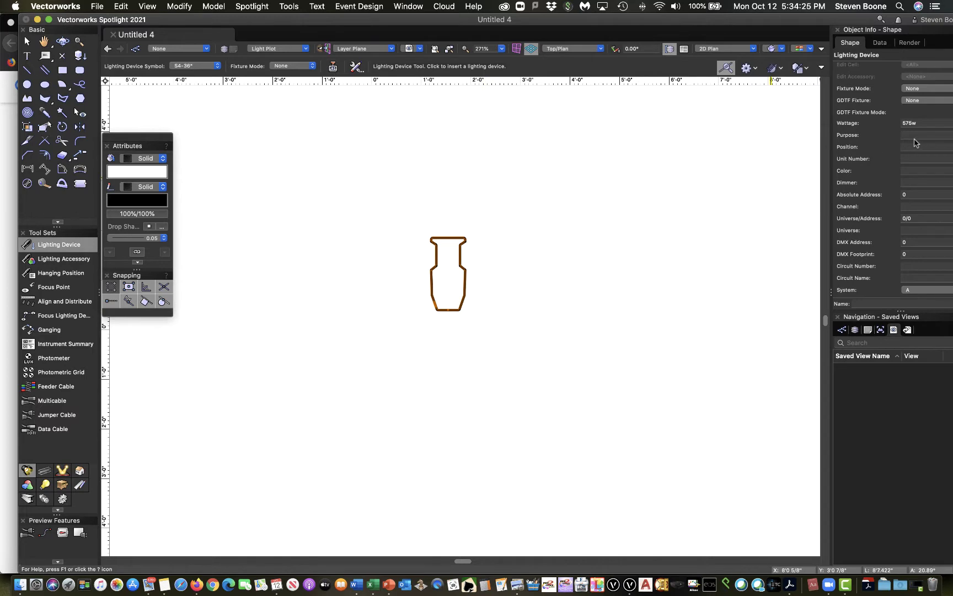
Set the lighting device's unit number to 1, color to R33 and dimmer to 101.
scroll(915, 142, up, 3)
scroll(914, 142, up, 4)
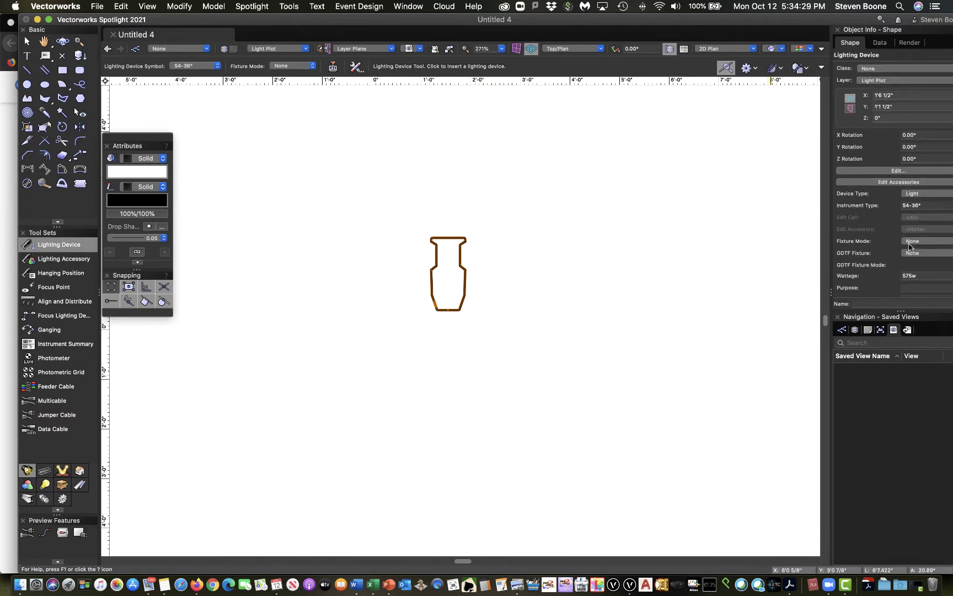
scroll(909, 246, down, 4)
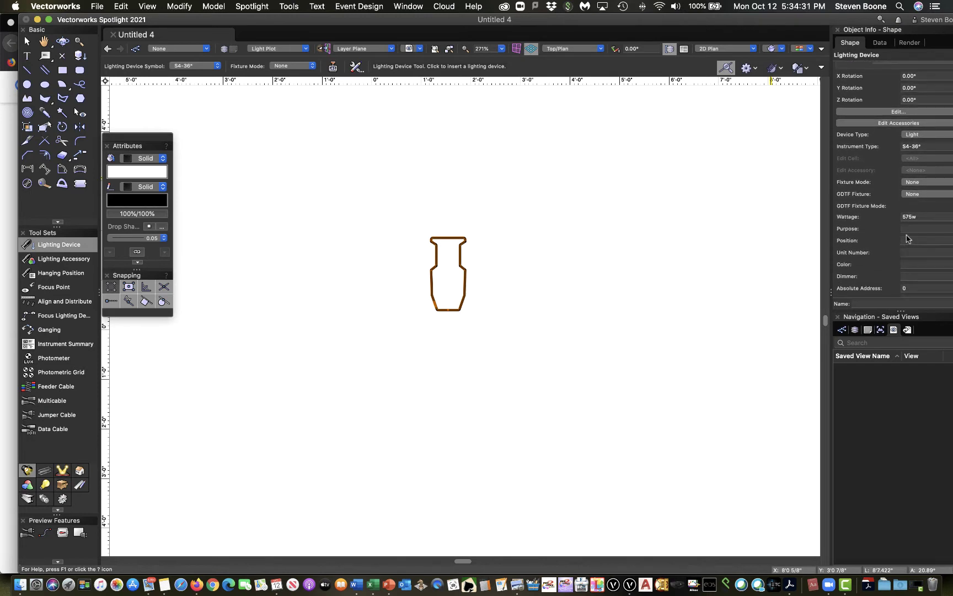
click(908, 253)
text(1)
click(913, 267)
text(R33)
click(919, 277)
text(101)
scroll(930, 264, down, 3)
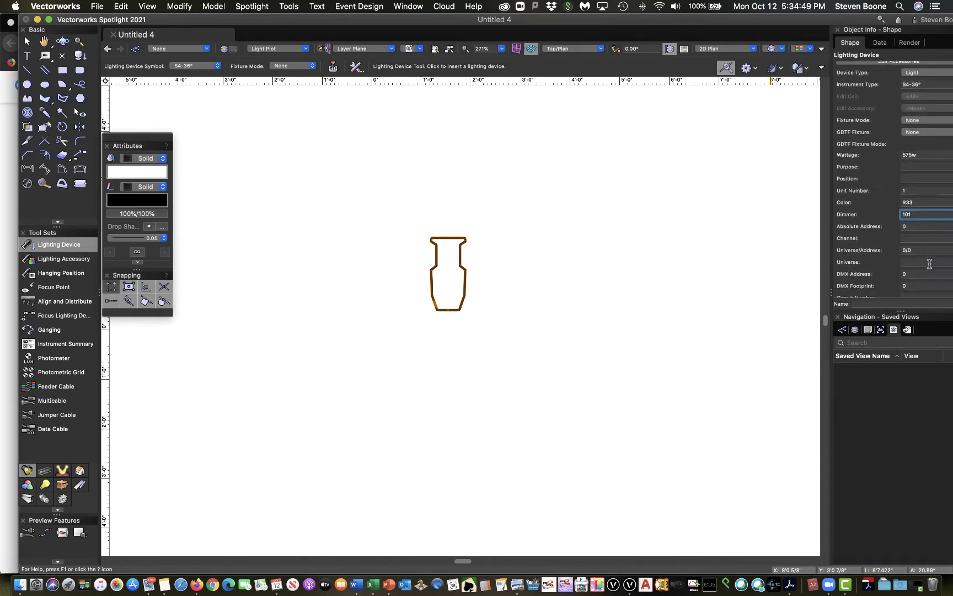
click(909, 233)
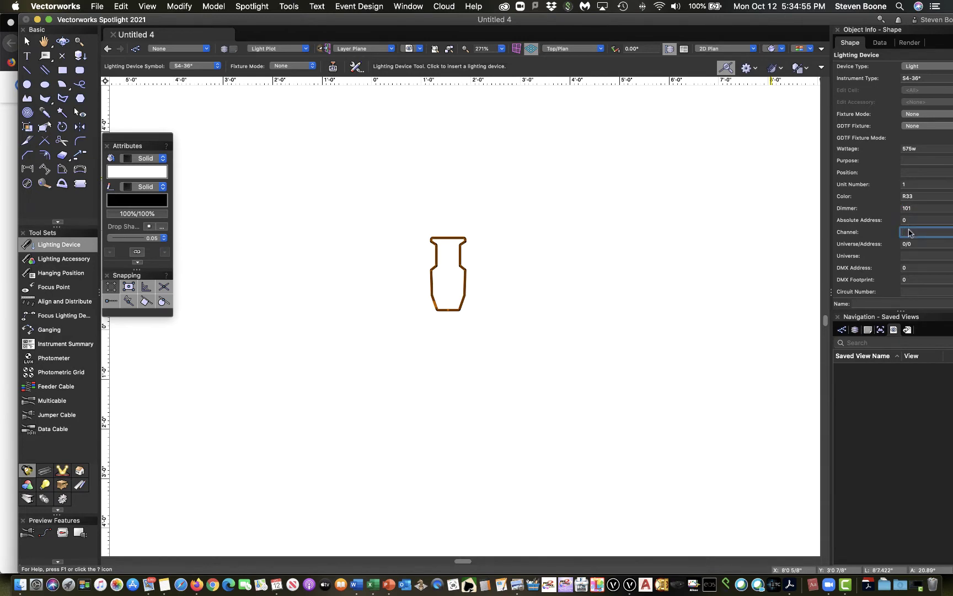
Decline saving at the backup prompt and turn off backups of this document for the remainder of the session.
scroll(919, 262, down, 10)
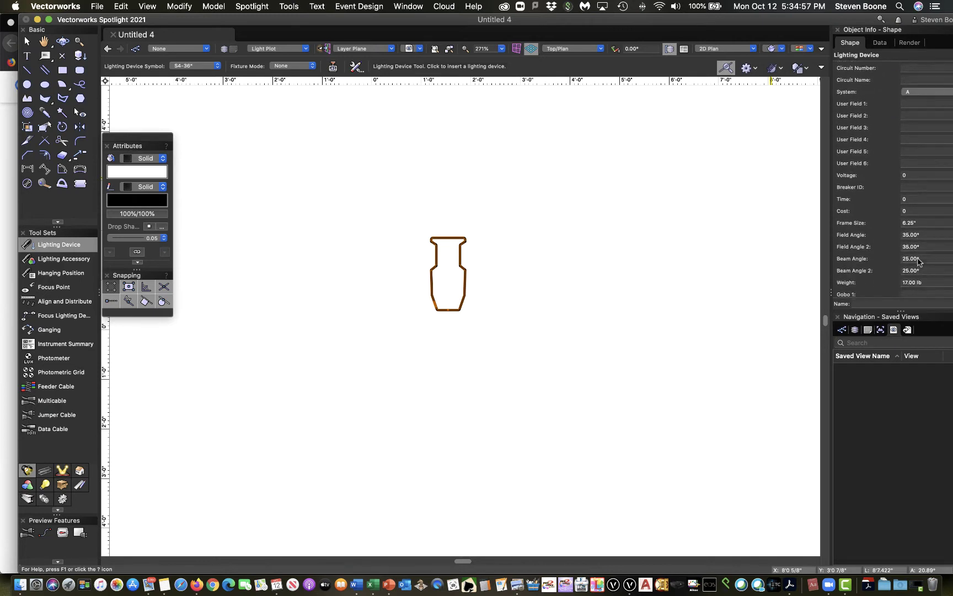
scroll(918, 261, down, 5)
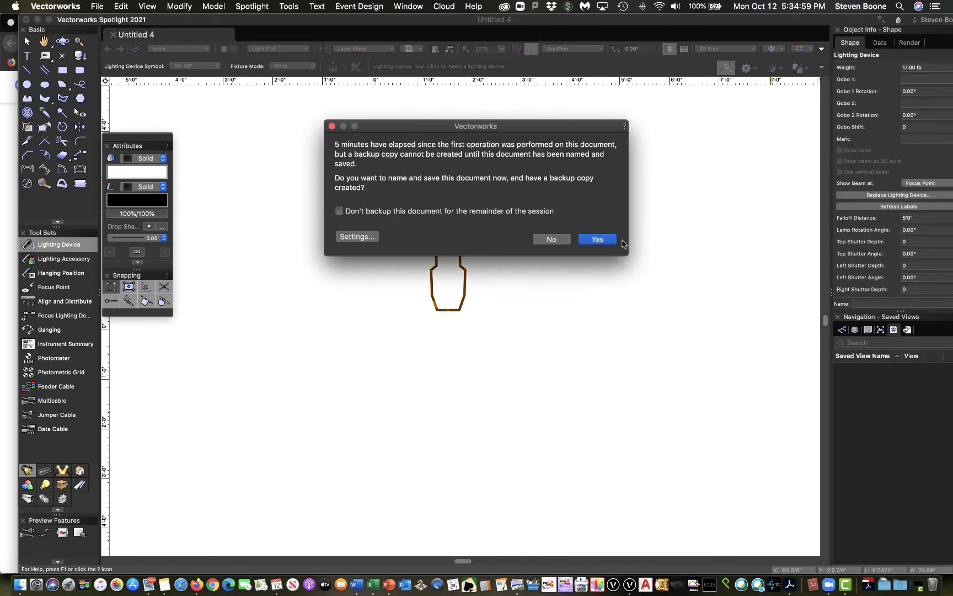
click(339, 211)
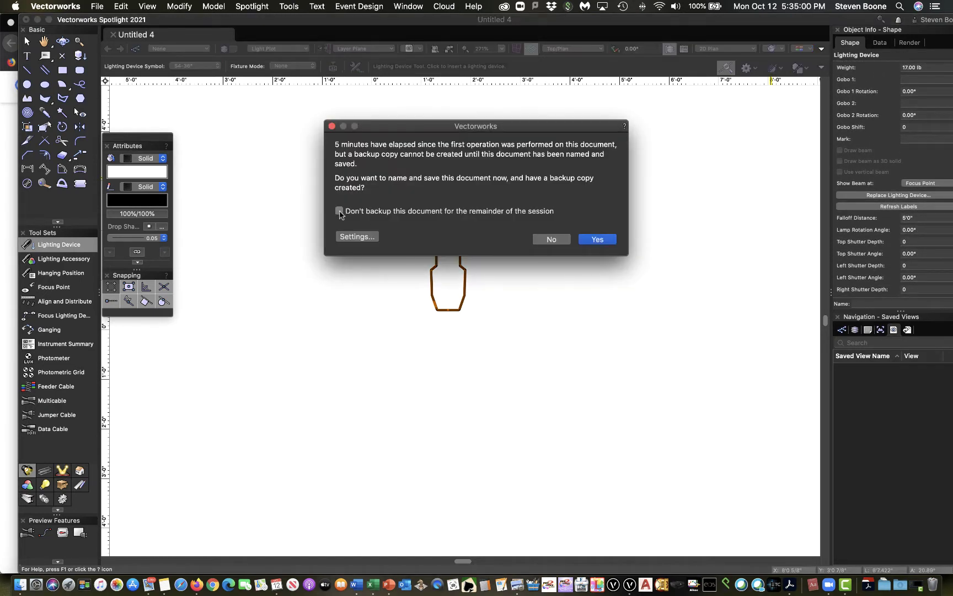
click(552, 238)
Set the lighting device's focus to A and return to the Selection tool.
scroll(836, 238, down, 6)
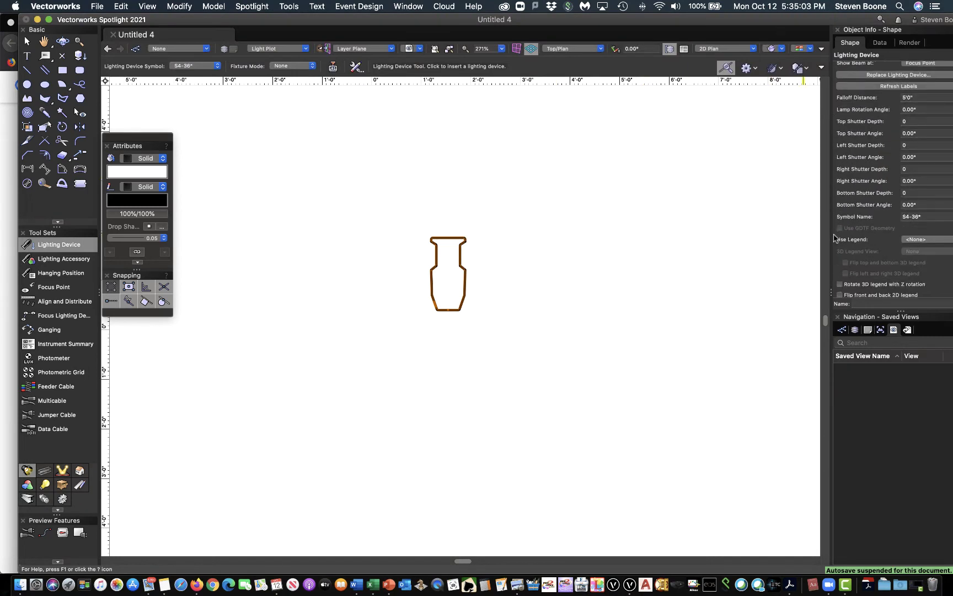
scroll(835, 238, down, 6)
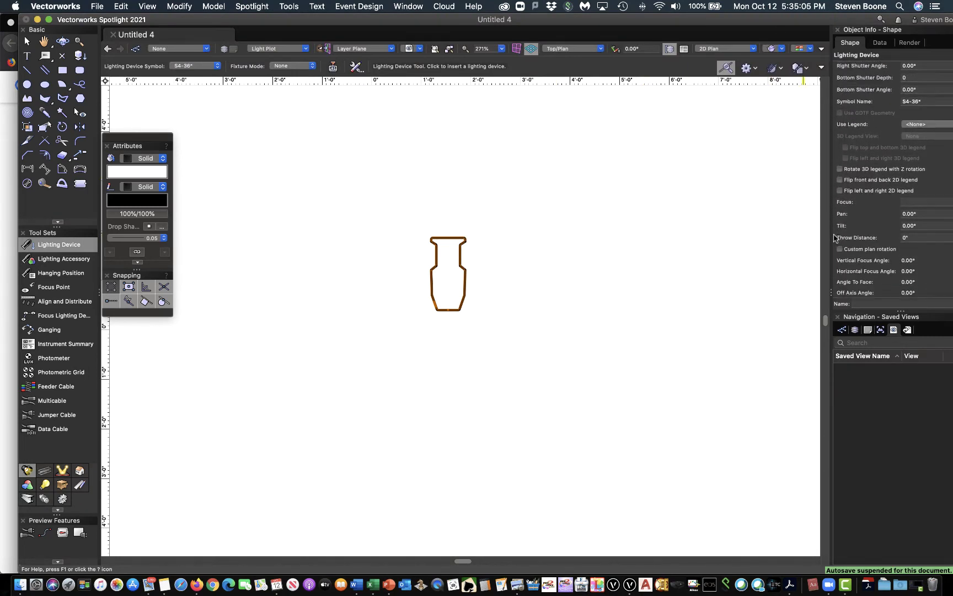
click(916, 176)
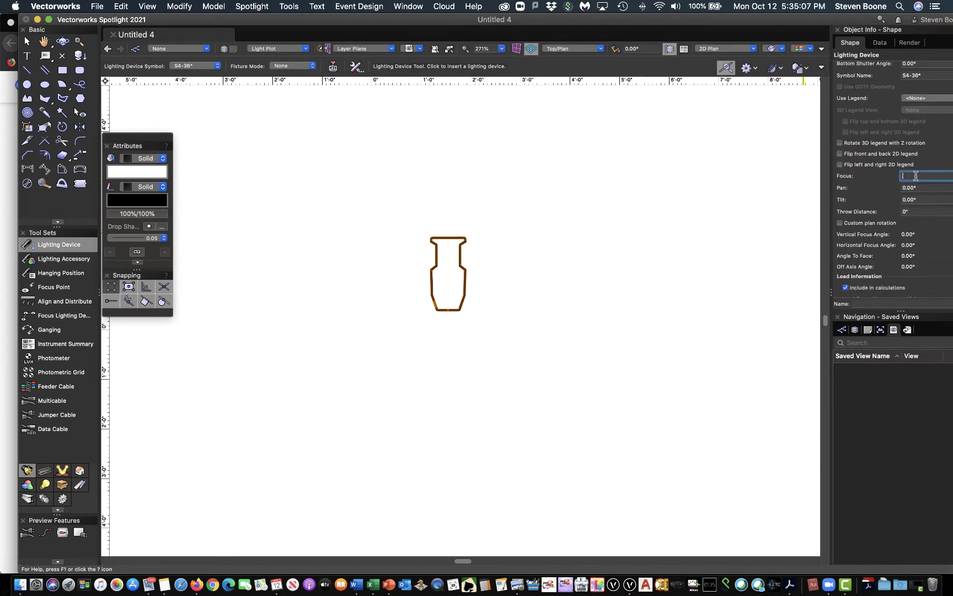
text(A)
key(Return)
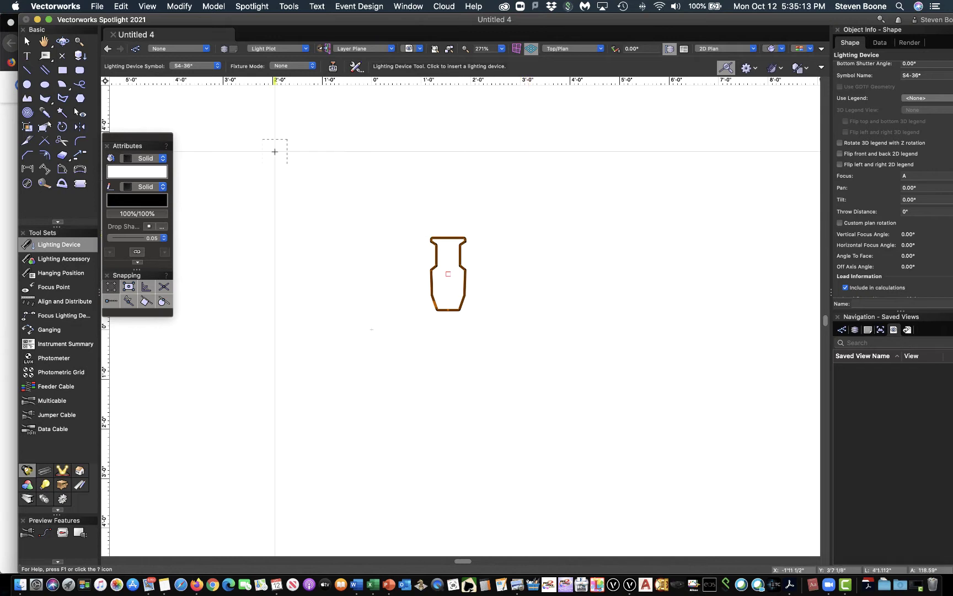
click(27, 42)
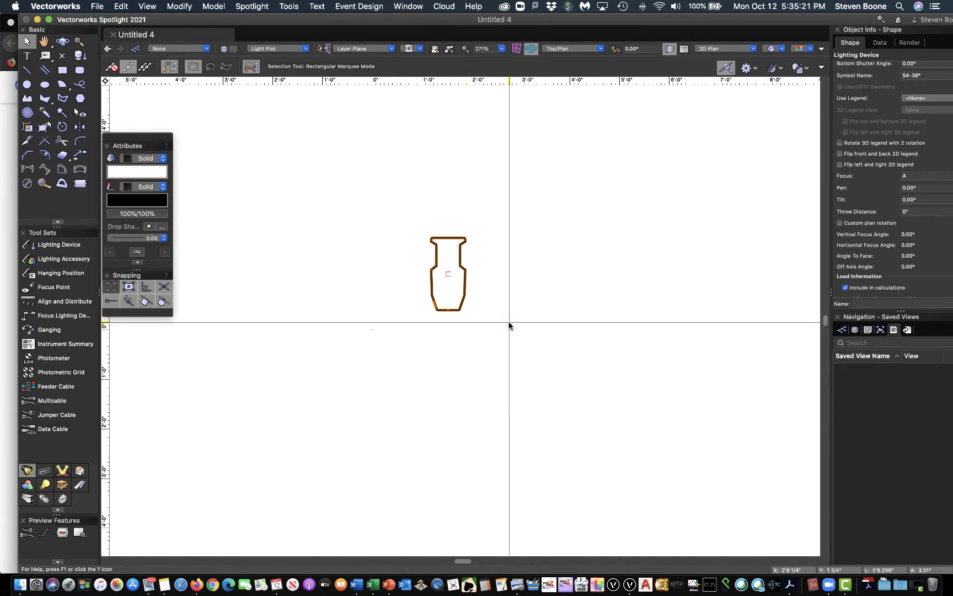
Add a new legend in the Label Legend Manager, named LL1 followed by the designer's surname.
click(252, 6)
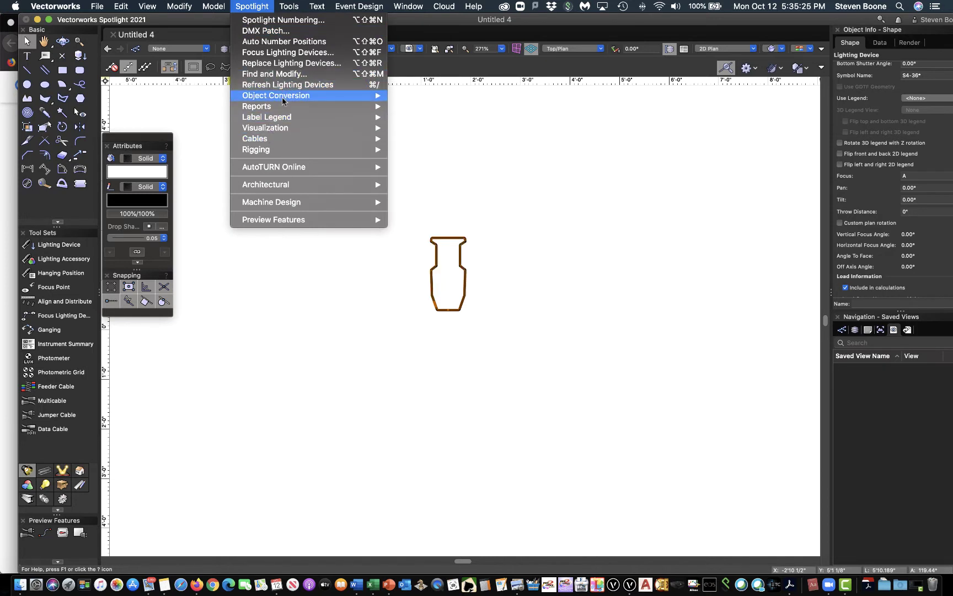
mouse_move(282, 118)
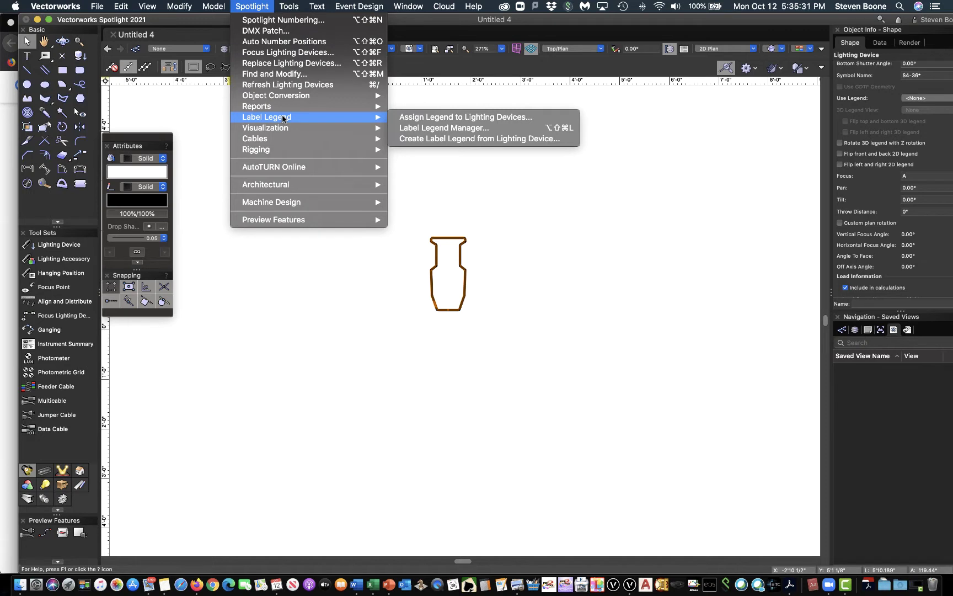
click(445, 131)
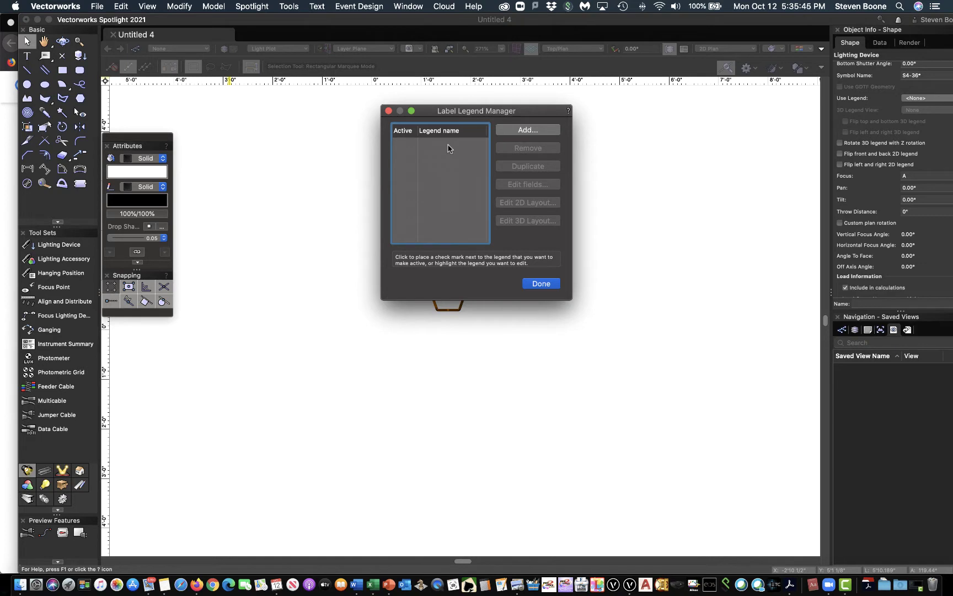
click(527, 131)
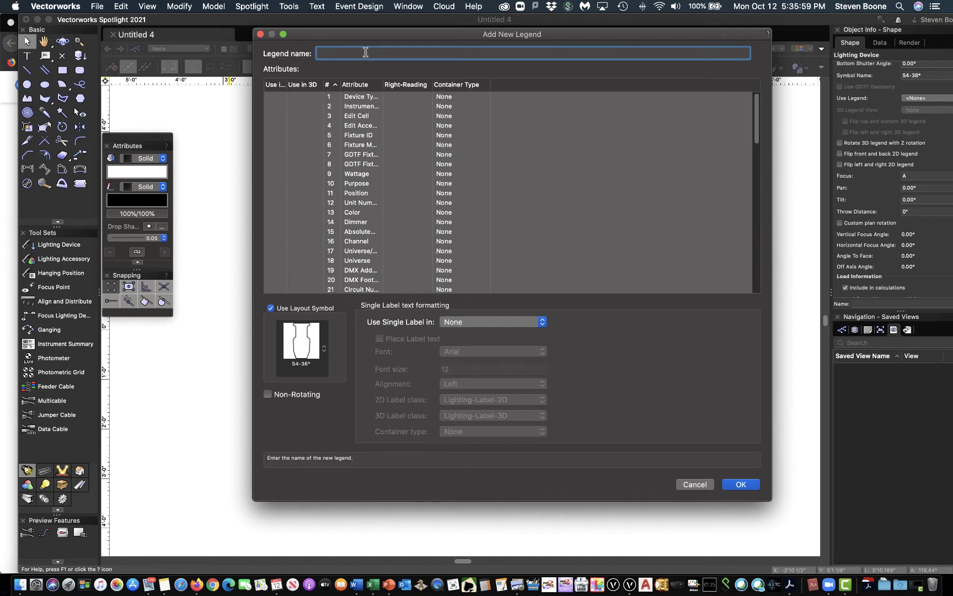
text(LL1 Boone)
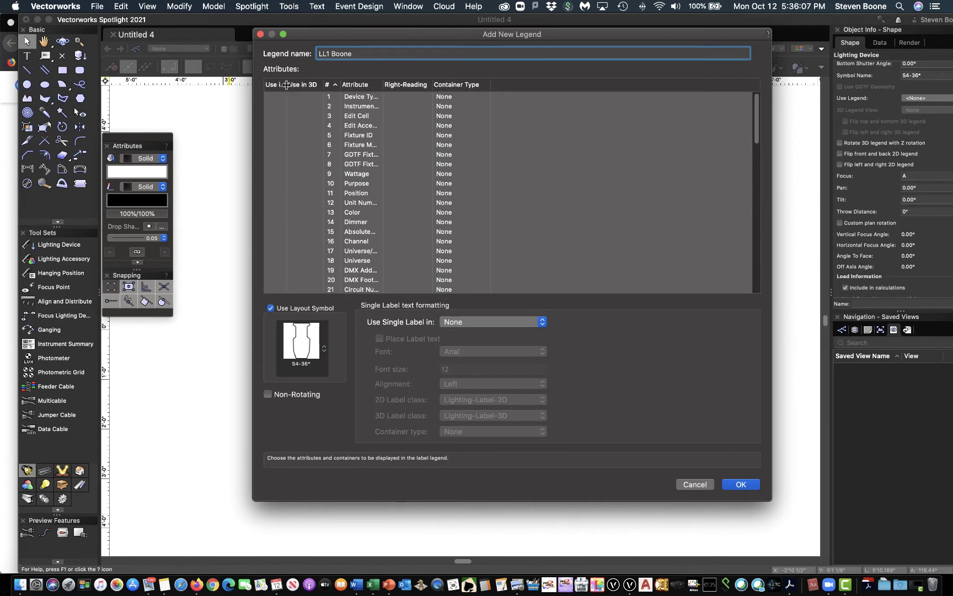
Widen the cut-off attribute columns and enable Unit Number, Color, Dimmer and Channel for use in 2D.
drag(285, 86, 309, 86)
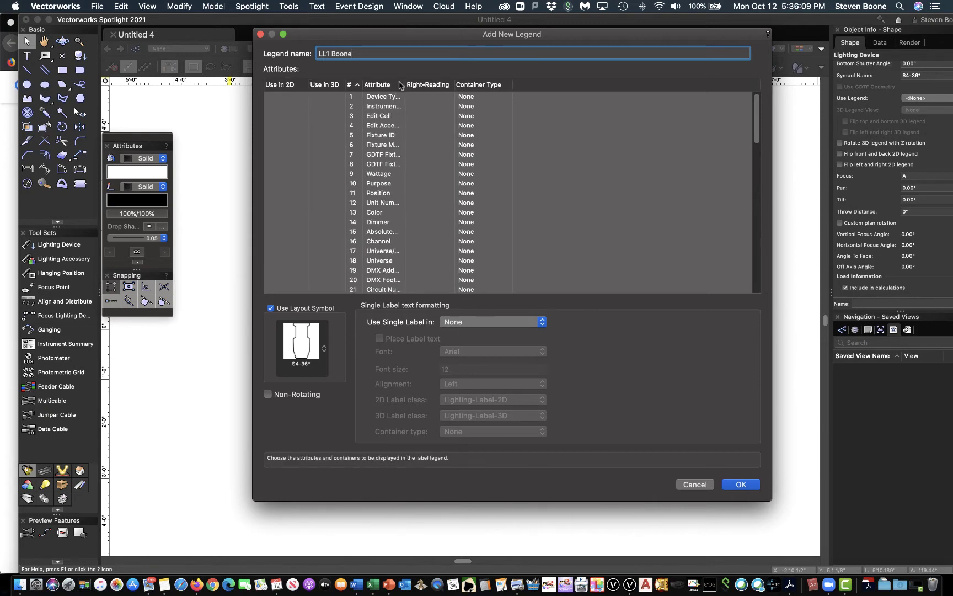
drag(405, 85, 442, 84)
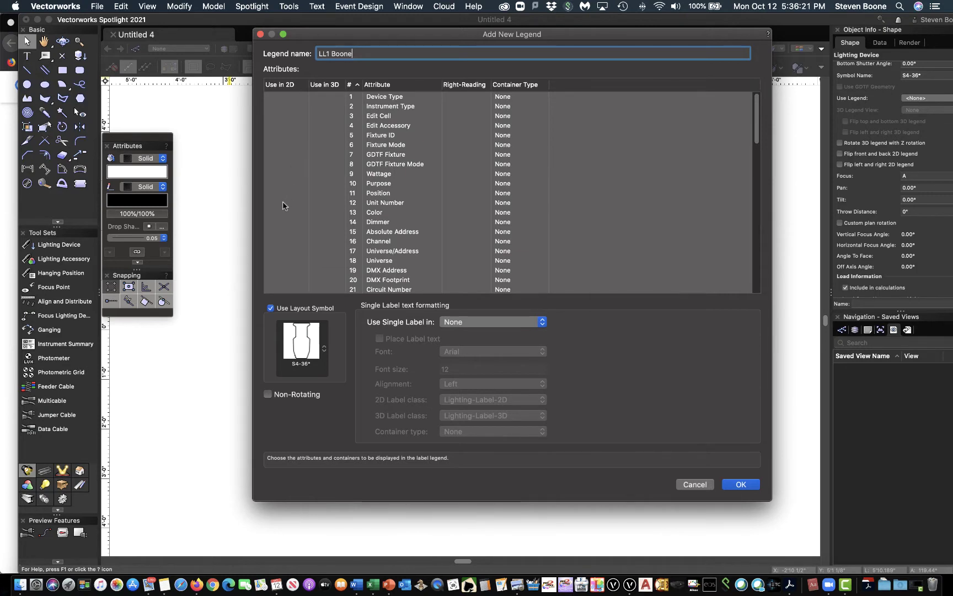
key(Tab)
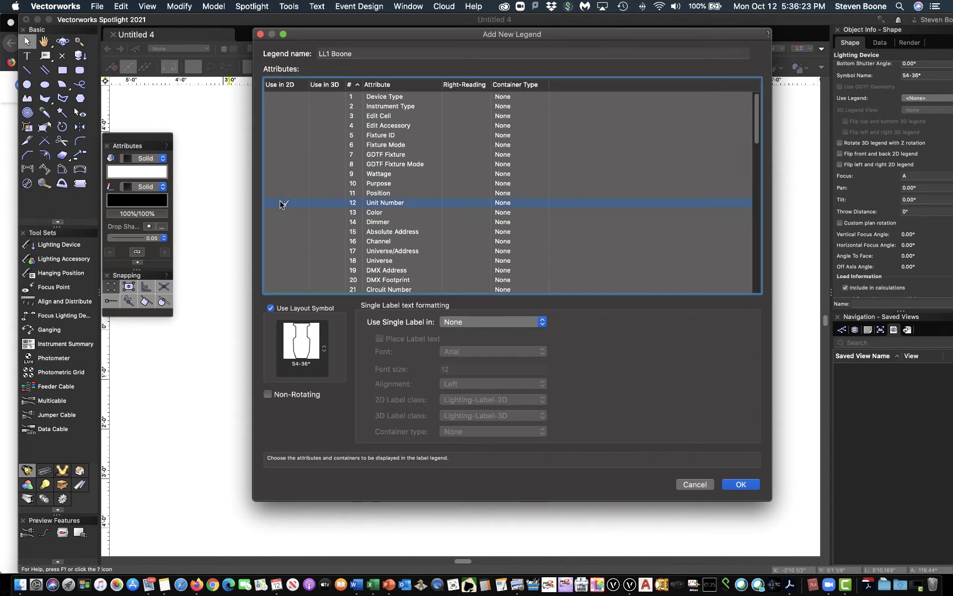
click(287, 214)
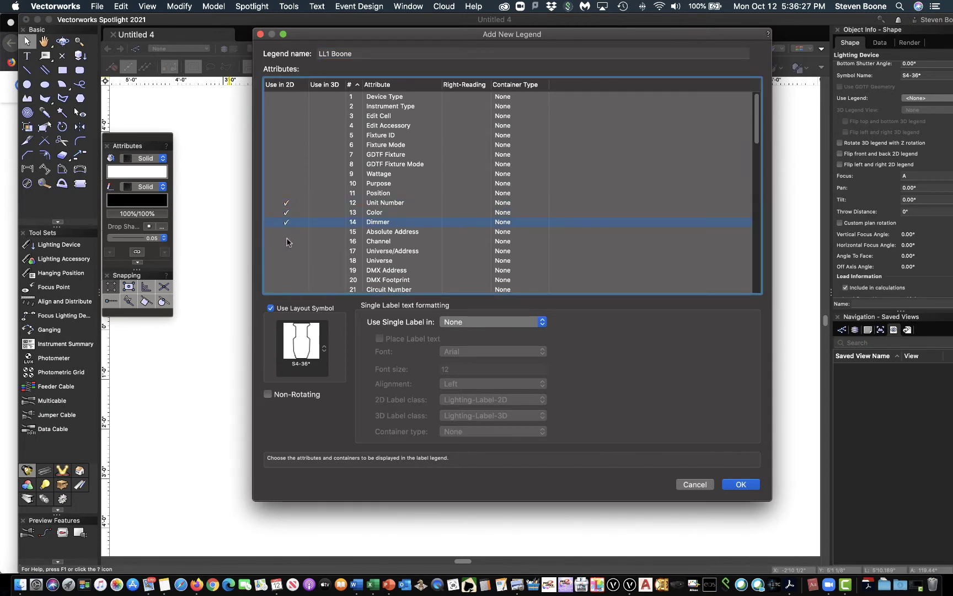
scroll(287, 241, down, 15)
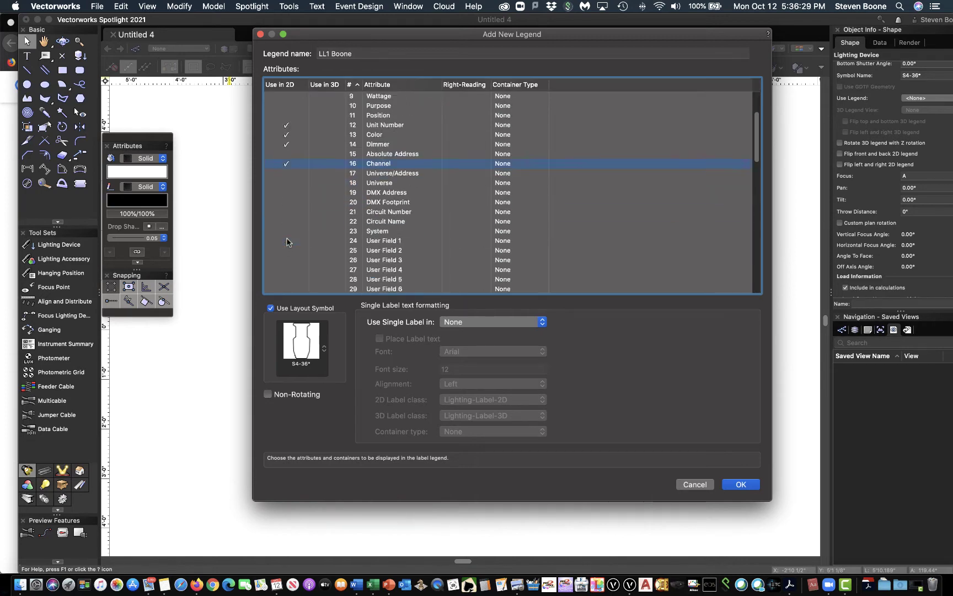
scroll(296, 187, up, 1)
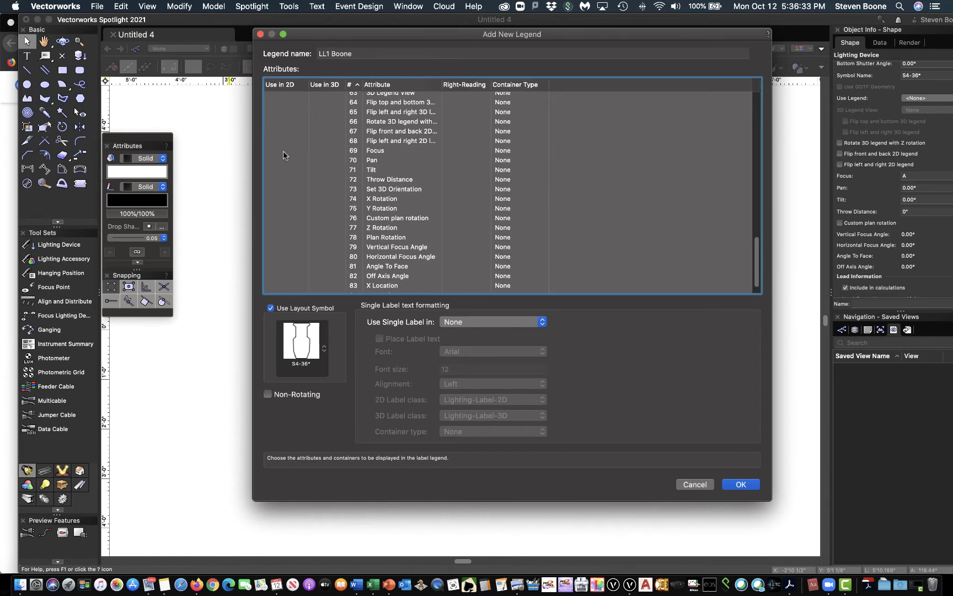
scroll(332, 167, up, 13)
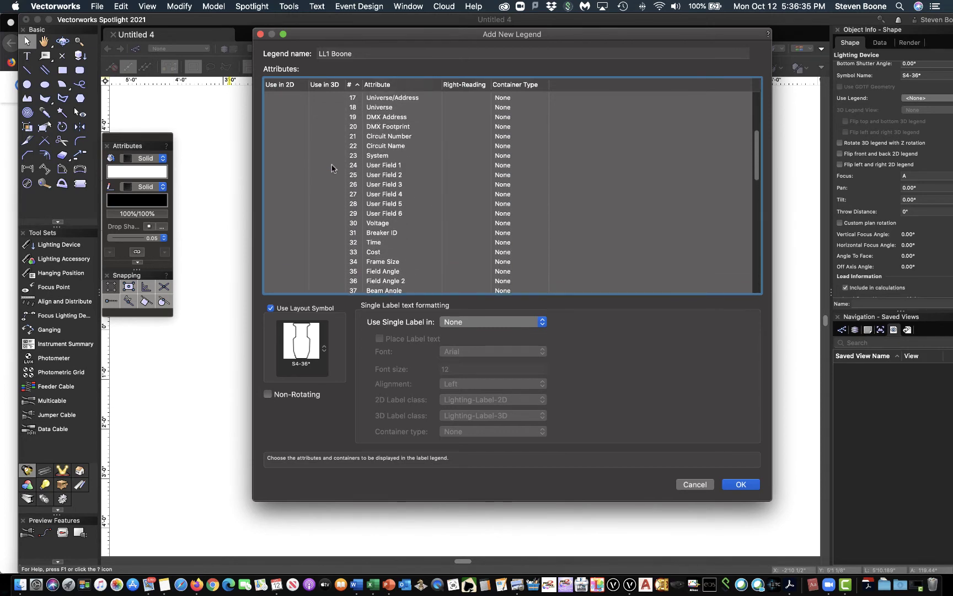
scroll(331, 168, up, 3)
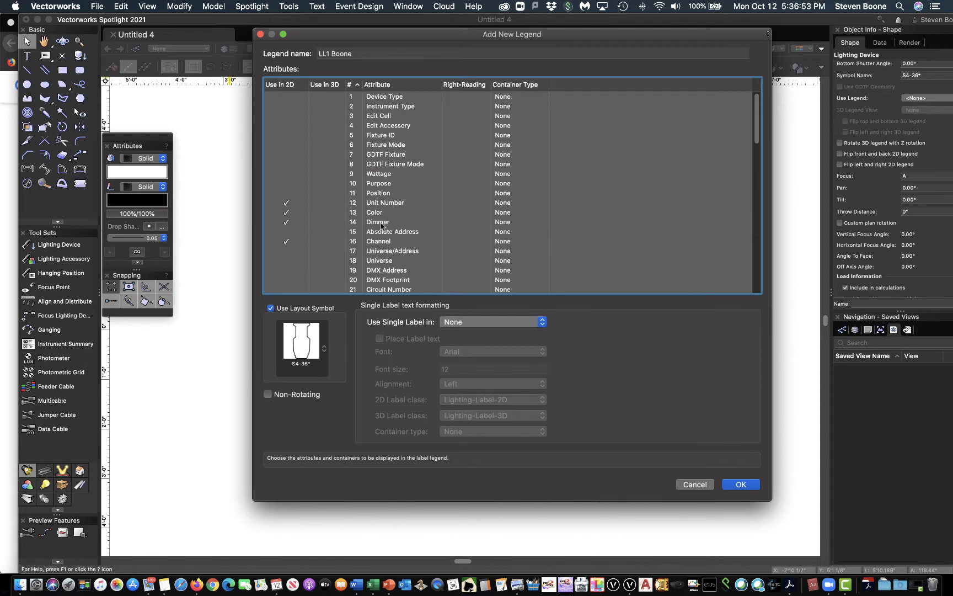
Set the container type to Circle for Channel and Hexagon for Dimmer.
click(505, 245)
click(506, 245)
click(505, 244)
click(503, 222)
click(502, 222)
click(502, 222)
click(503, 223)
click(502, 222)
click(503, 223)
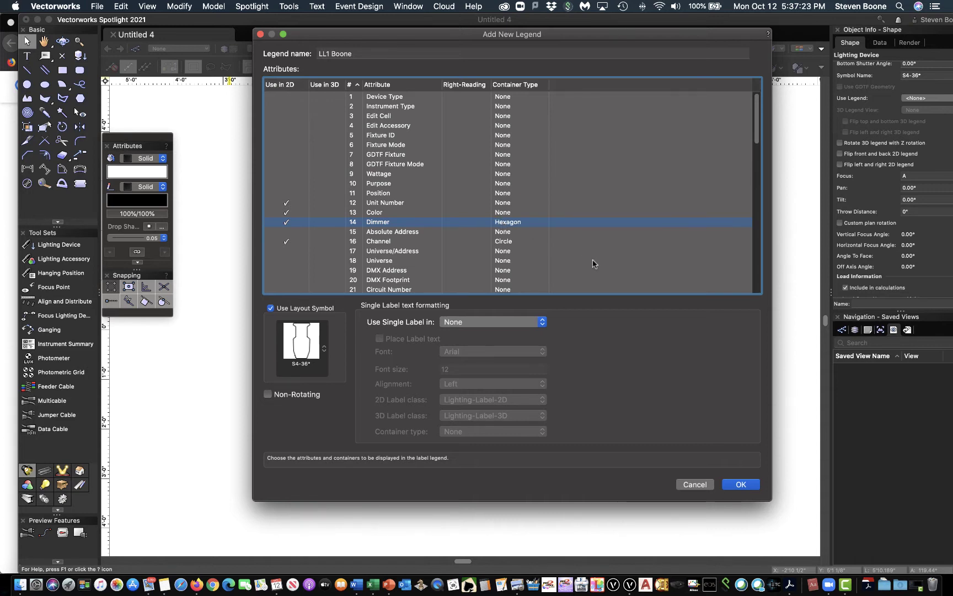
Turn on right-reading for the Dimmer and Channel attributes.
scroll(626, 231, down, 5)
scroll(625, 232, up, 3)
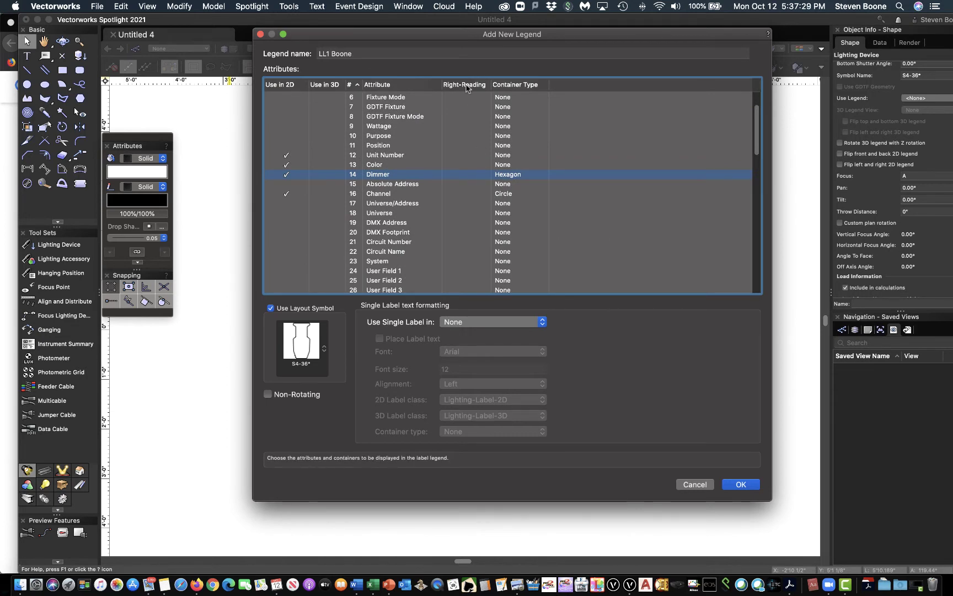
click(465, 176)
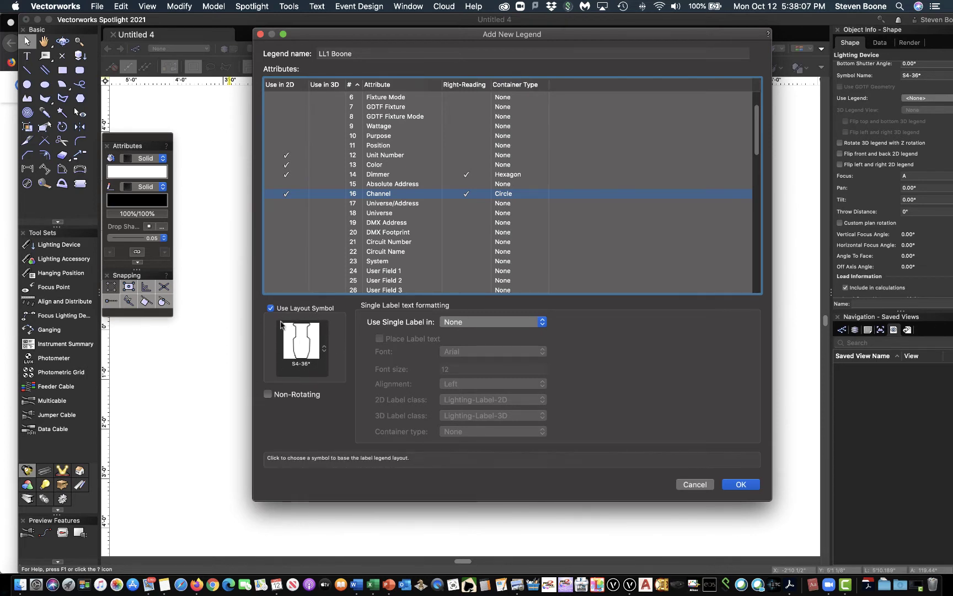
Choose S4-36° from the S4* 575 folder as the legend's layout symbol, leaving Non-Rotating off.
click(310, 346)
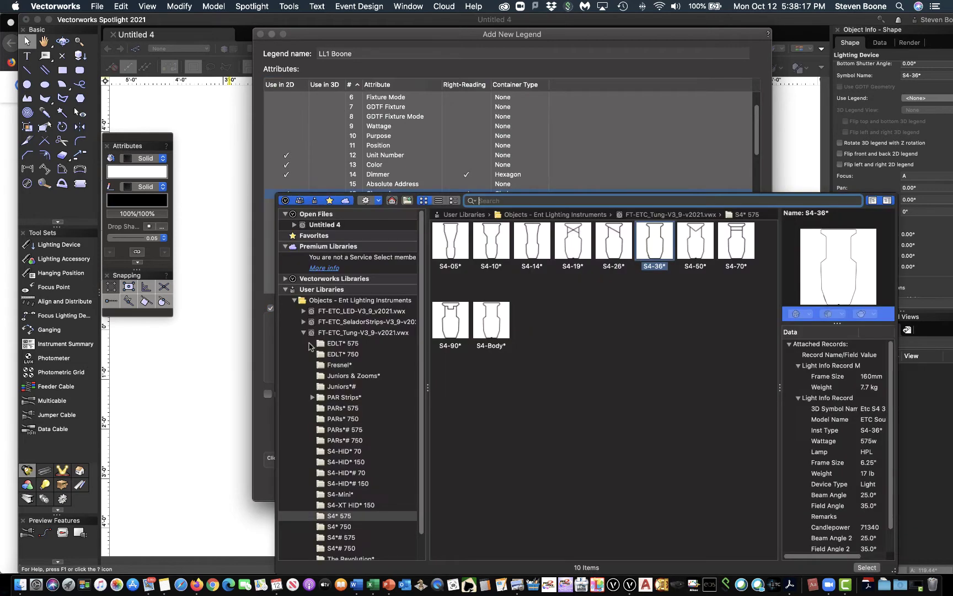
double_click(660, 251)
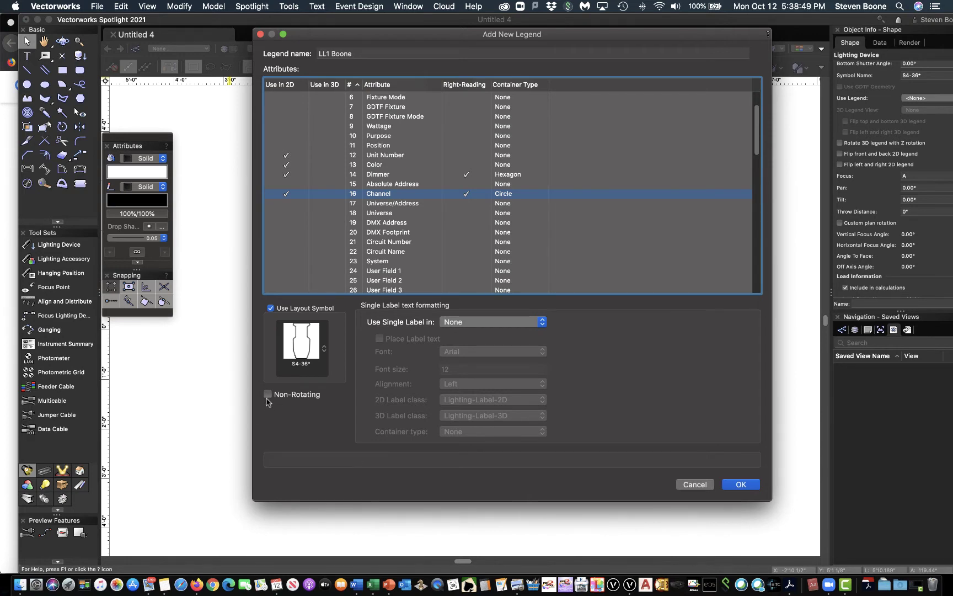
click(267, 397)
click(267, 396)
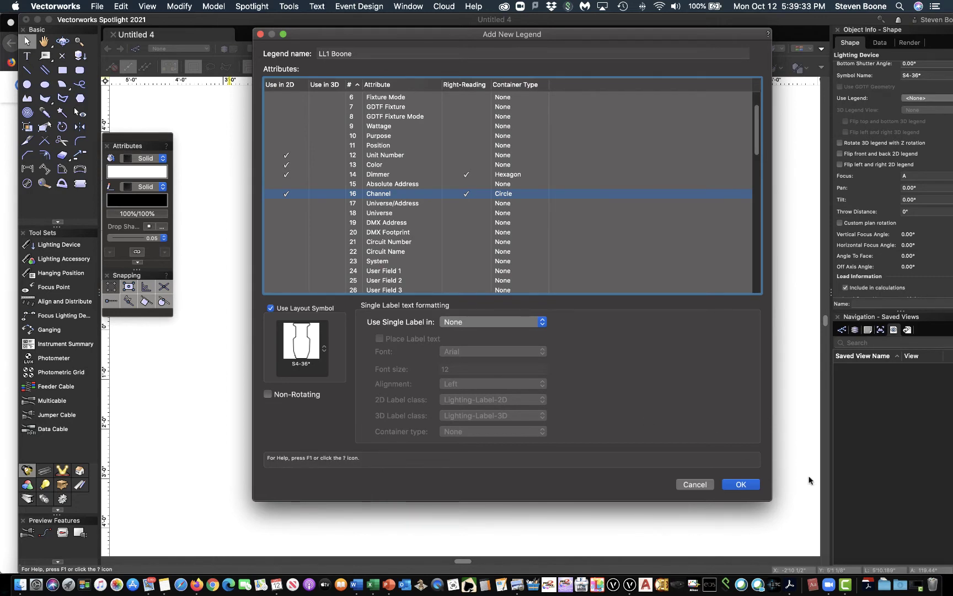
Accept the new legend's settings and make it the active label legend.
click(739, 484)
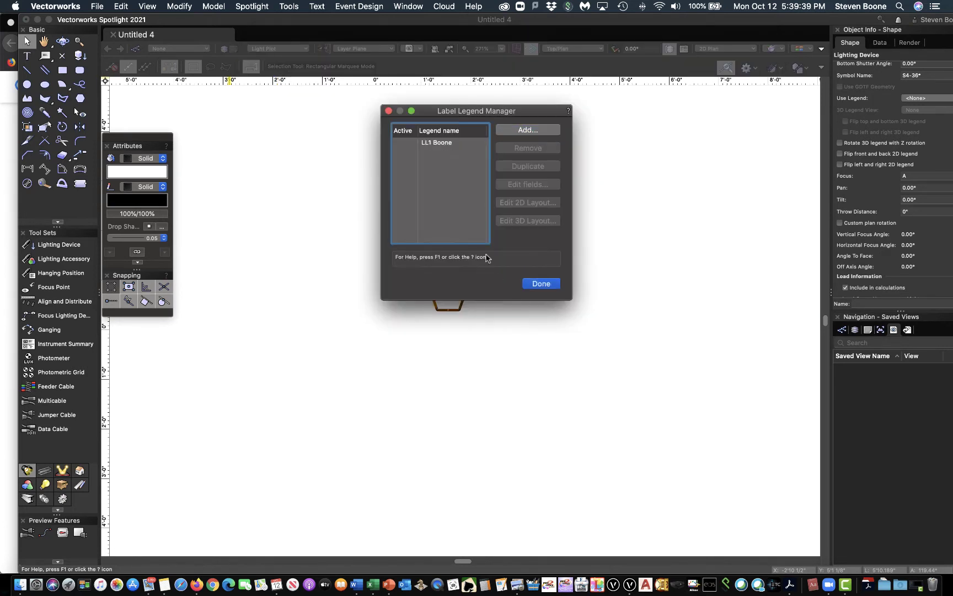
click(402, 145)
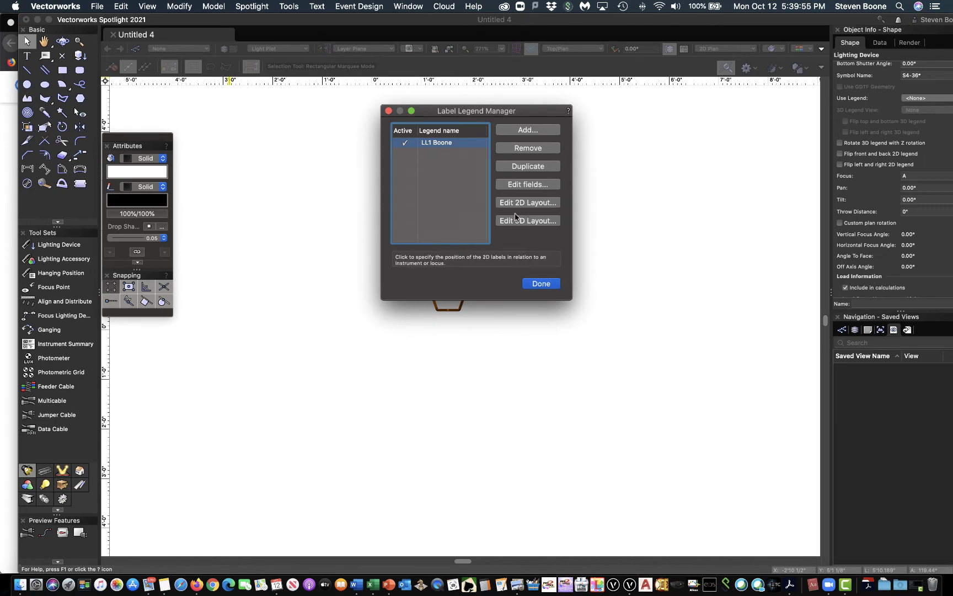
Open the active legend's 2D layout, placing Unit Number inside the fixture body and Color directly above the fixture.
click(524, 203)
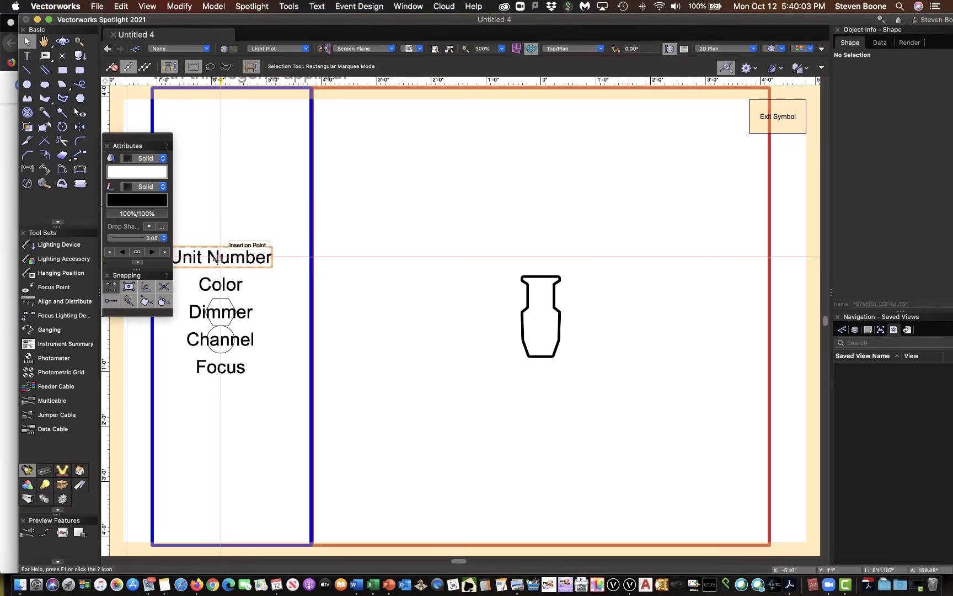
drag(219, 257, 539, 329)
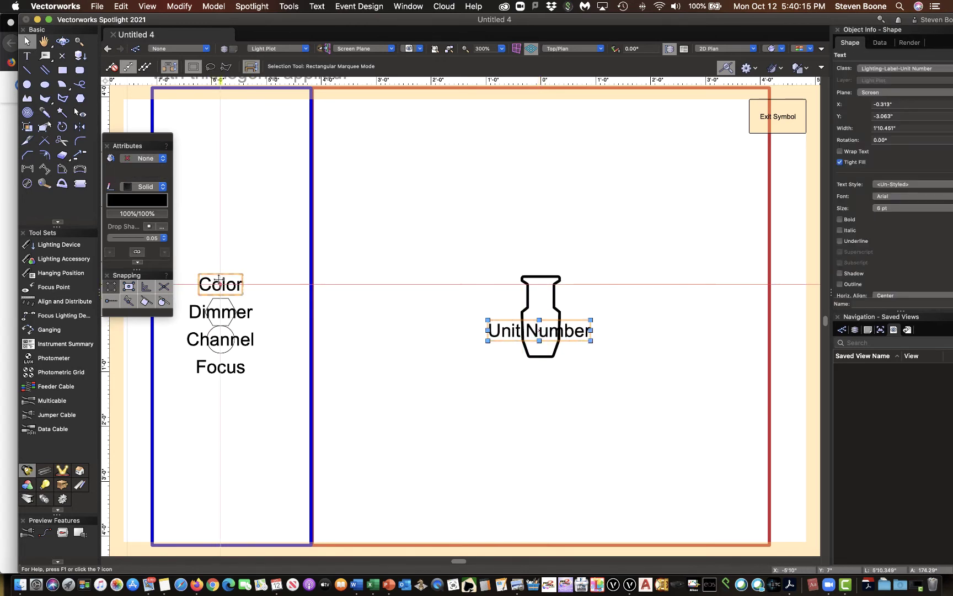
drag(219, 285, 541, 267)
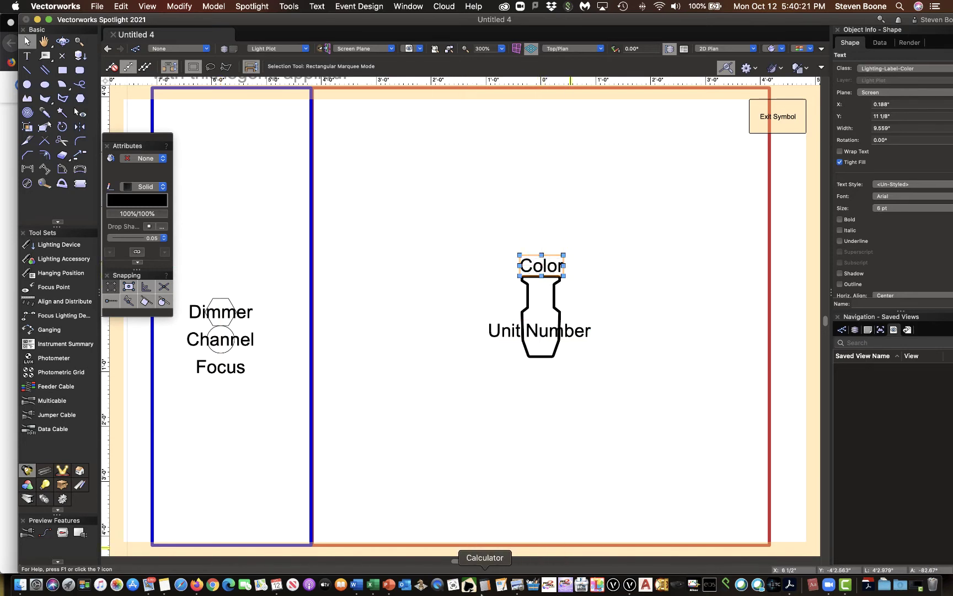
Following the Normal Luminaire Notation reference image, place Dimmer below the fixture, Channel under Dimmer, and Focus above Color, keeping the containers with their labels.
click(517, 586)
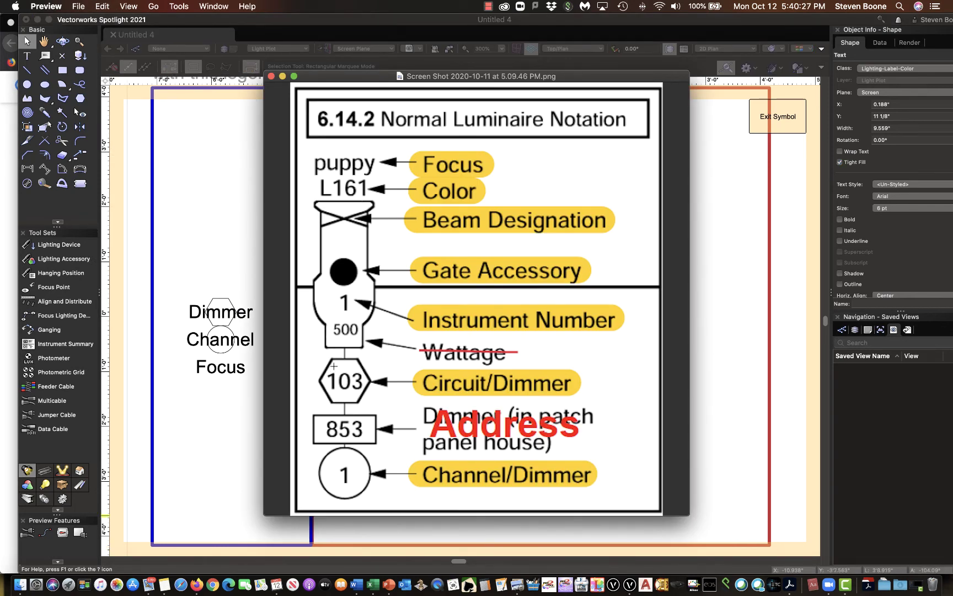
click(720, 363)
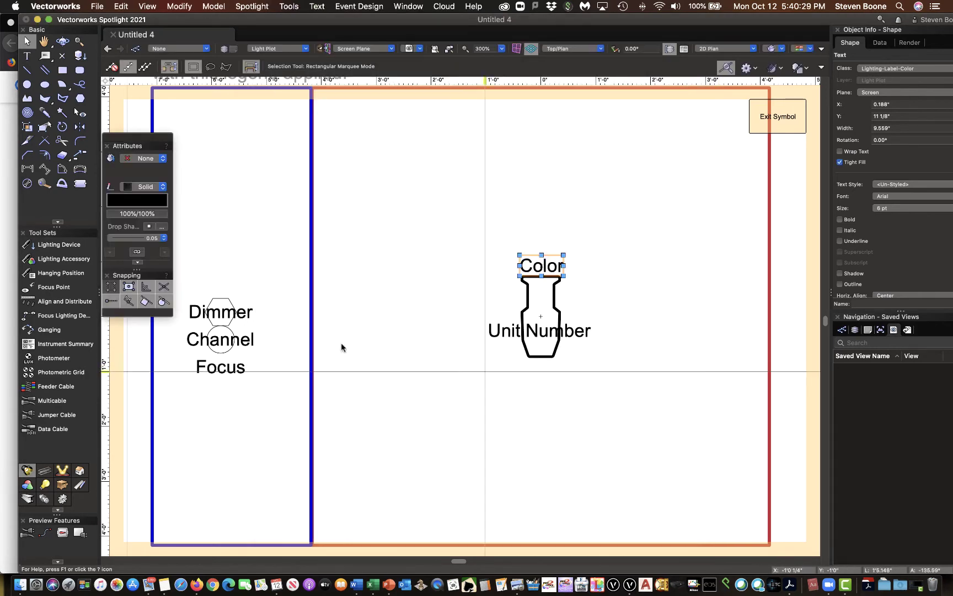
drag(275, 283, 541, 373)
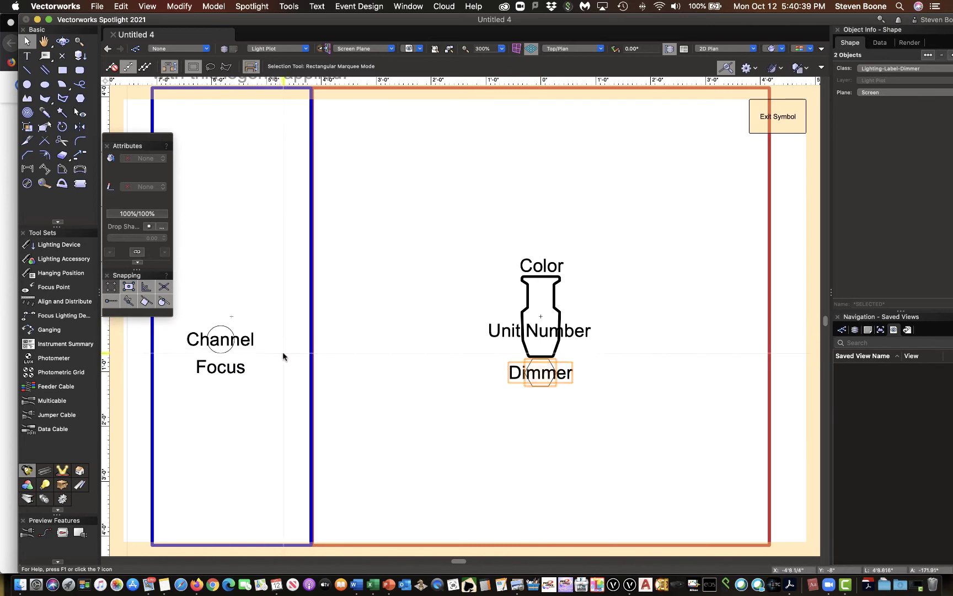
drag(286, 352, 540, 403)
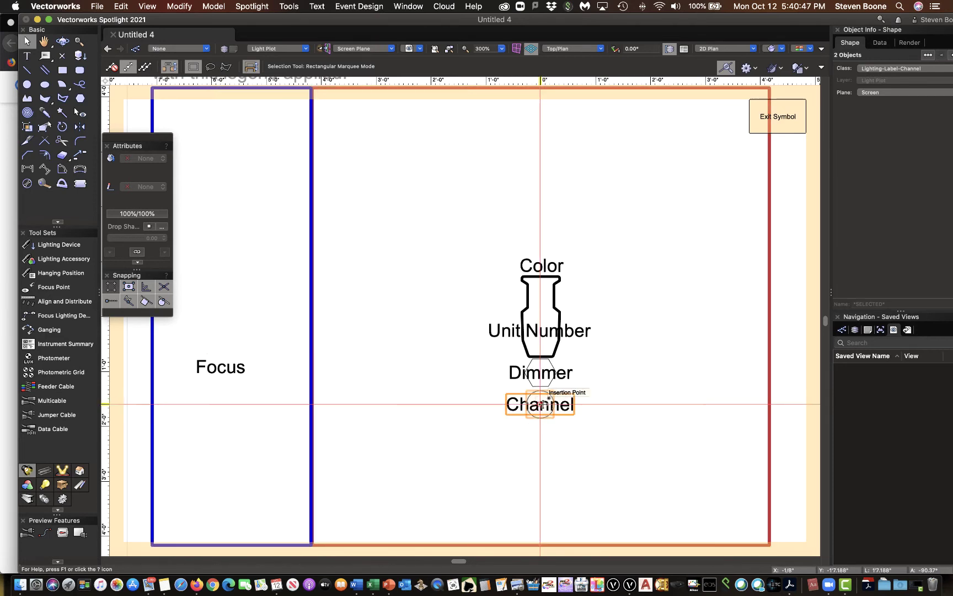
drag(221, 368, 543, 244)
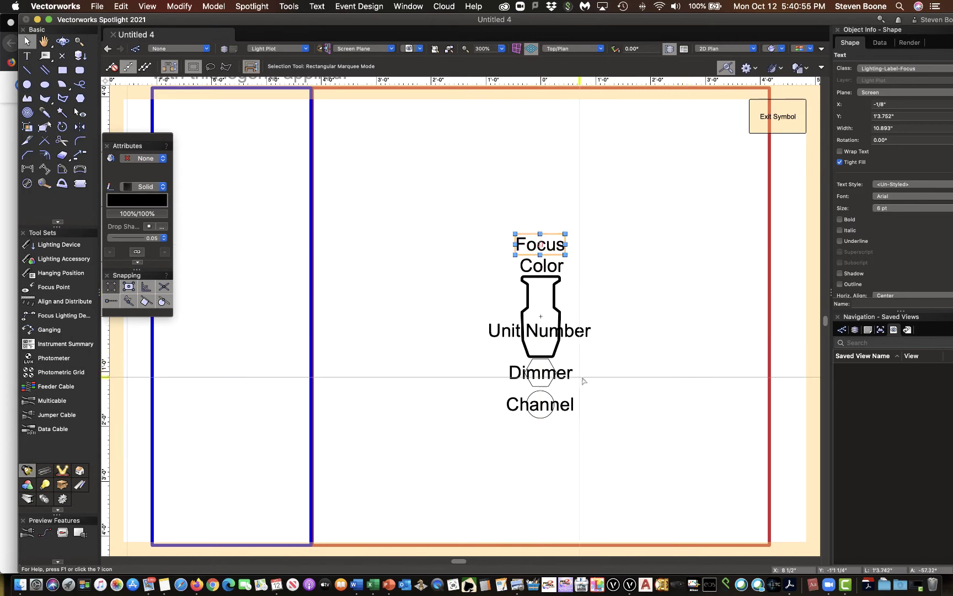
Set the Unit Number label's text size to 4 pt.
click(560, 374)
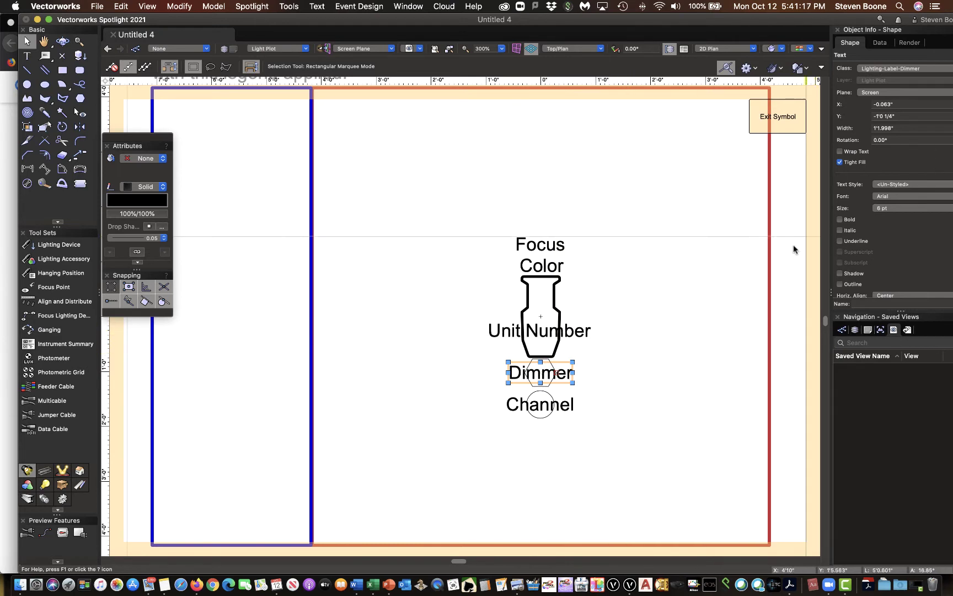
click(572, 332)
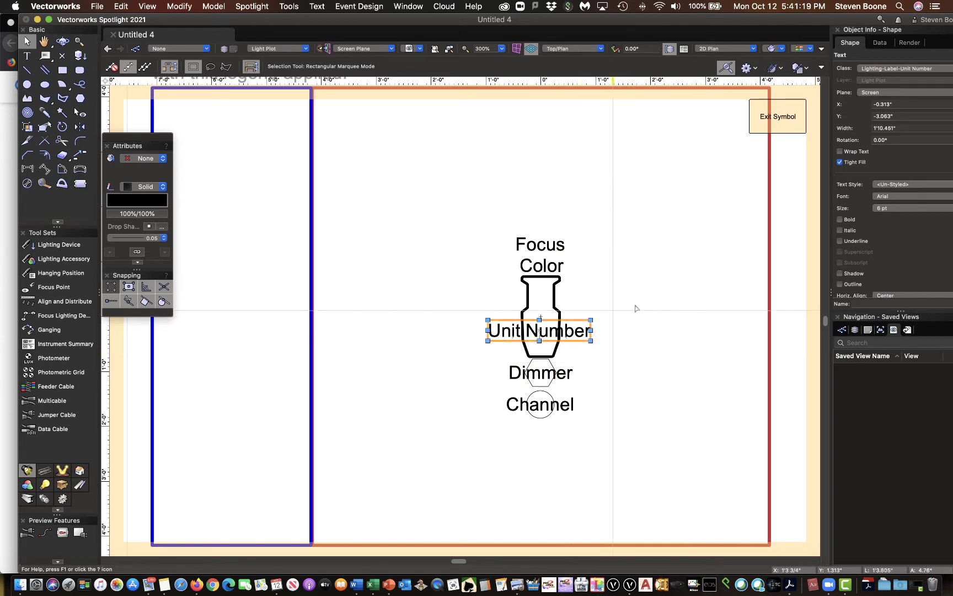
click(898, 210)
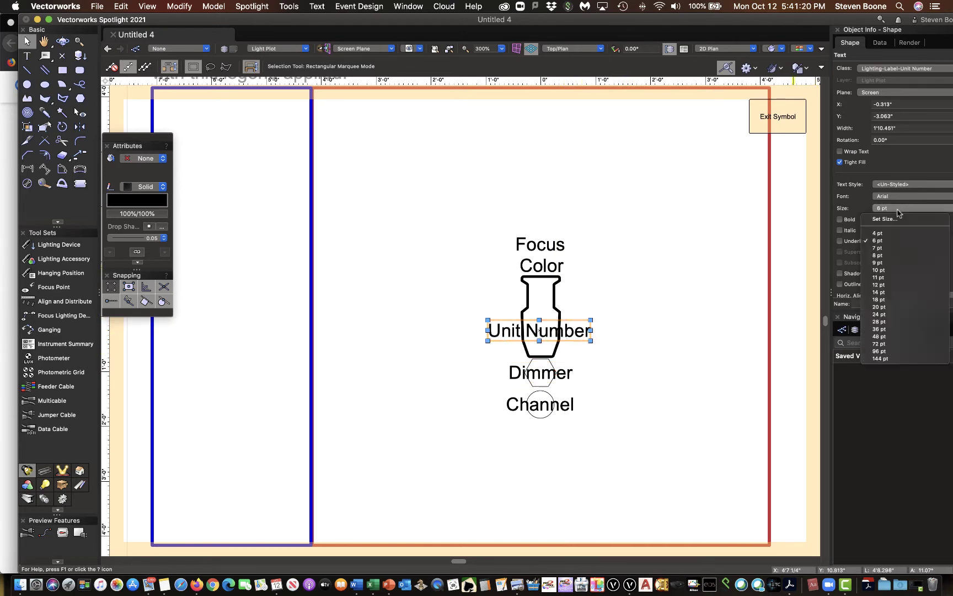
click(878, 233)
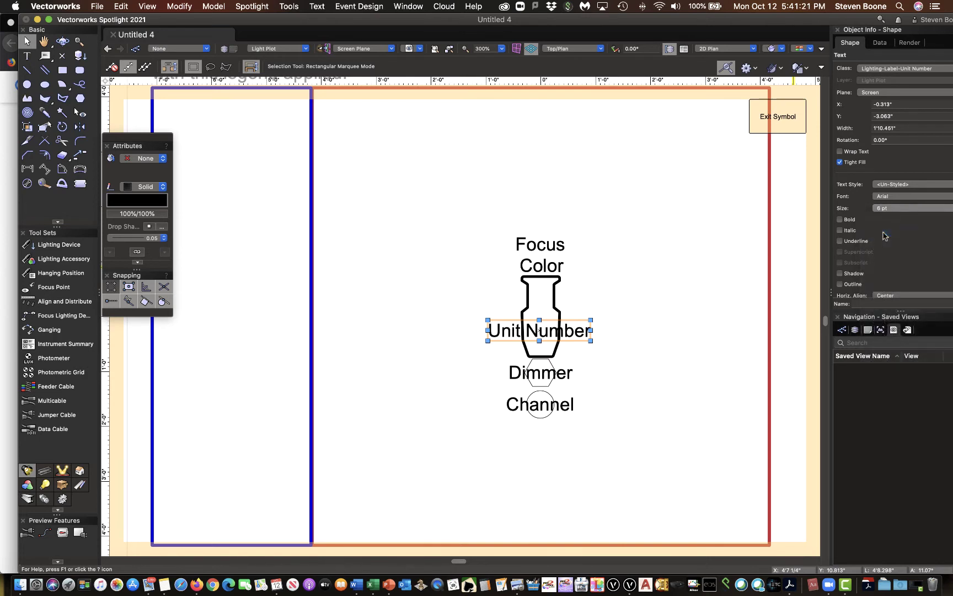
Set the Channel label's text size to 8 pt.
click(557, 407)
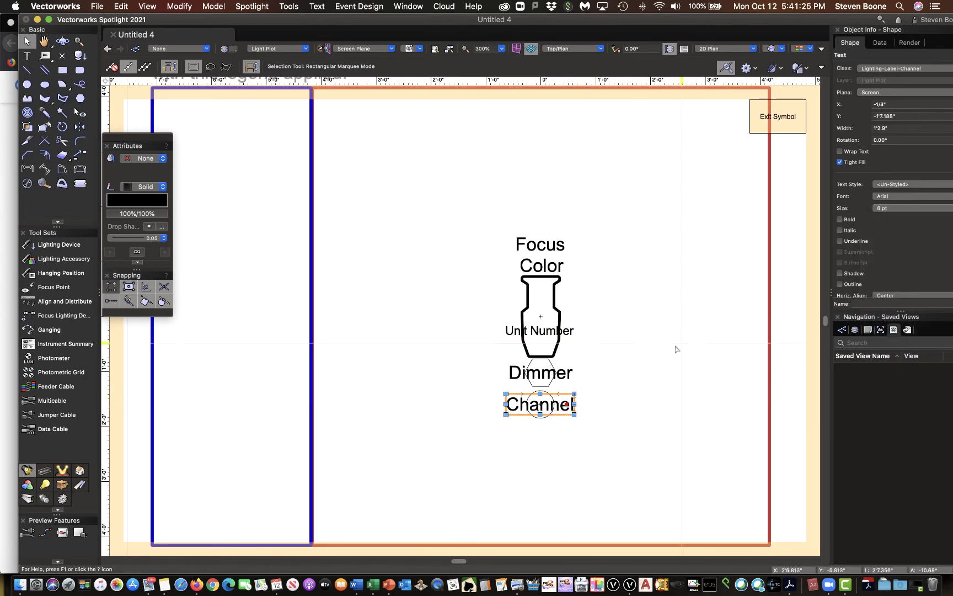
click(911, 209)
click(885, 256)
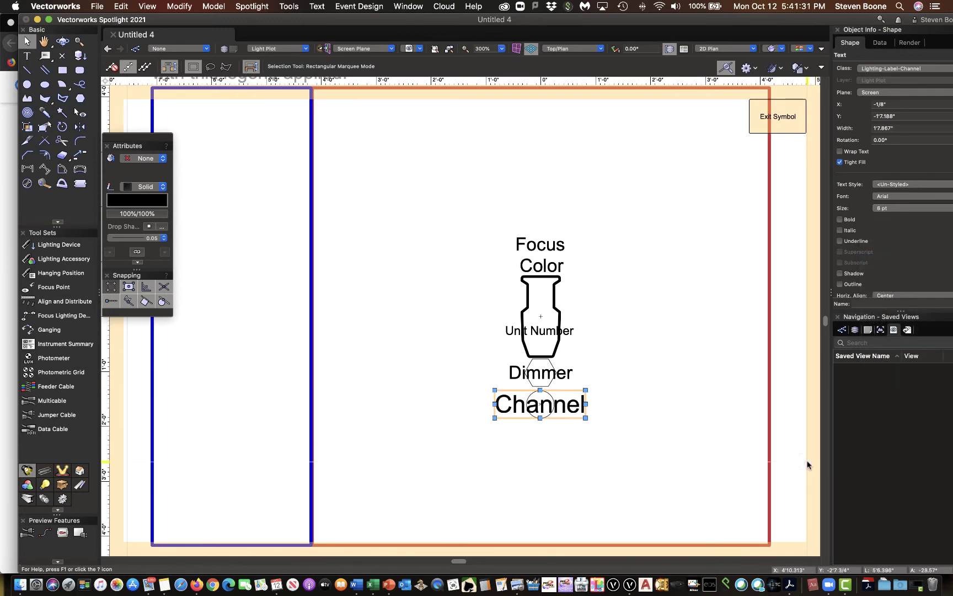
Exit the legend layout and assign the new label legend to the S4-36° fixture in the drawing.
click(784, 118)
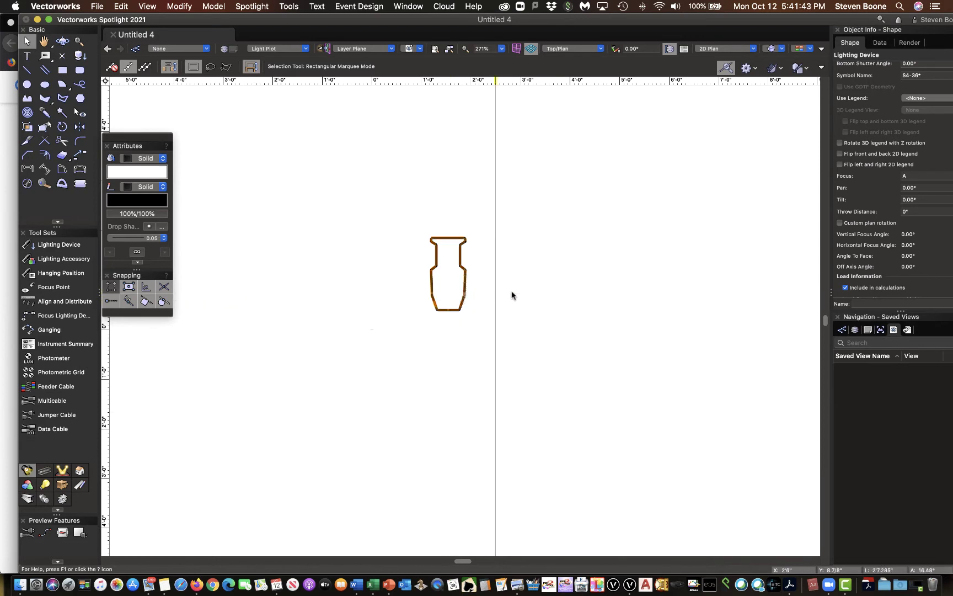
click(552, 304)
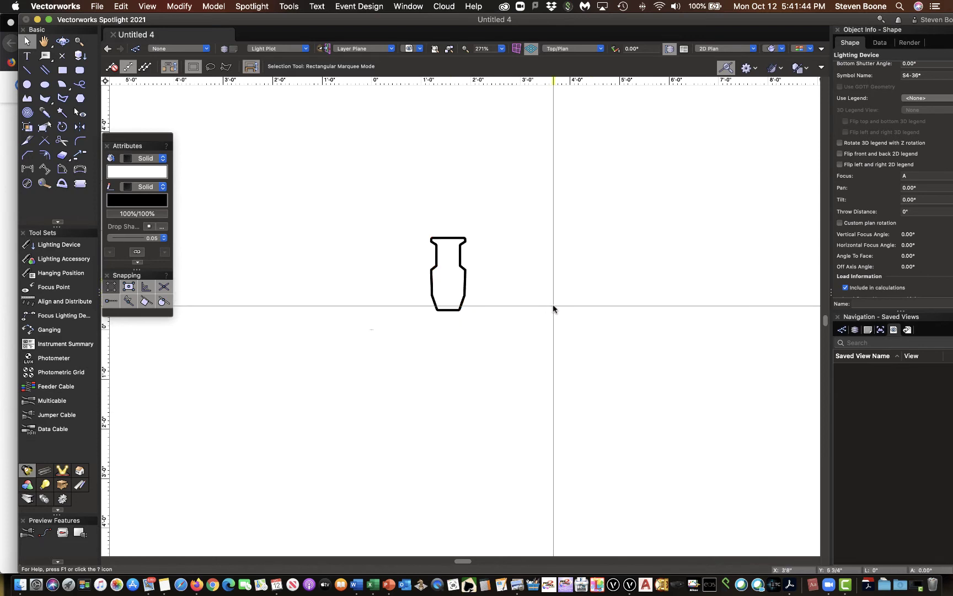
click(465, 282)
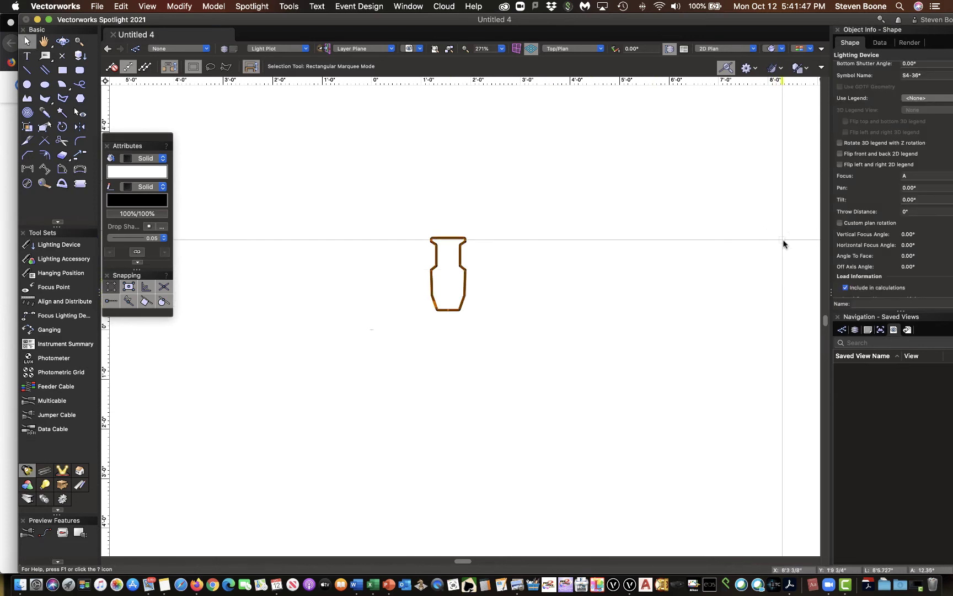
scroll(849, 265, down, 3)
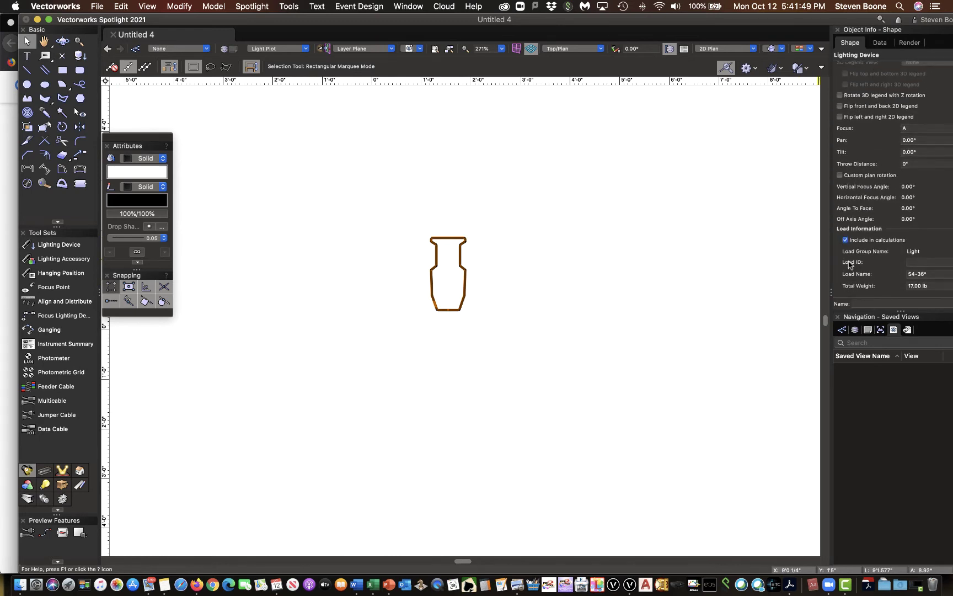
scroll(848, 264, up, 2)
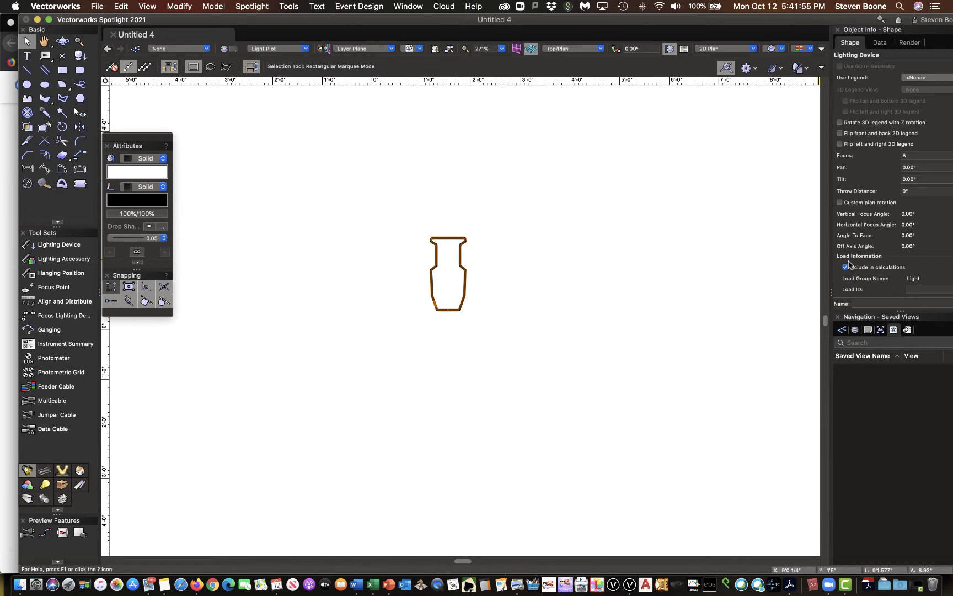
scroll(849, 265, down, 2)
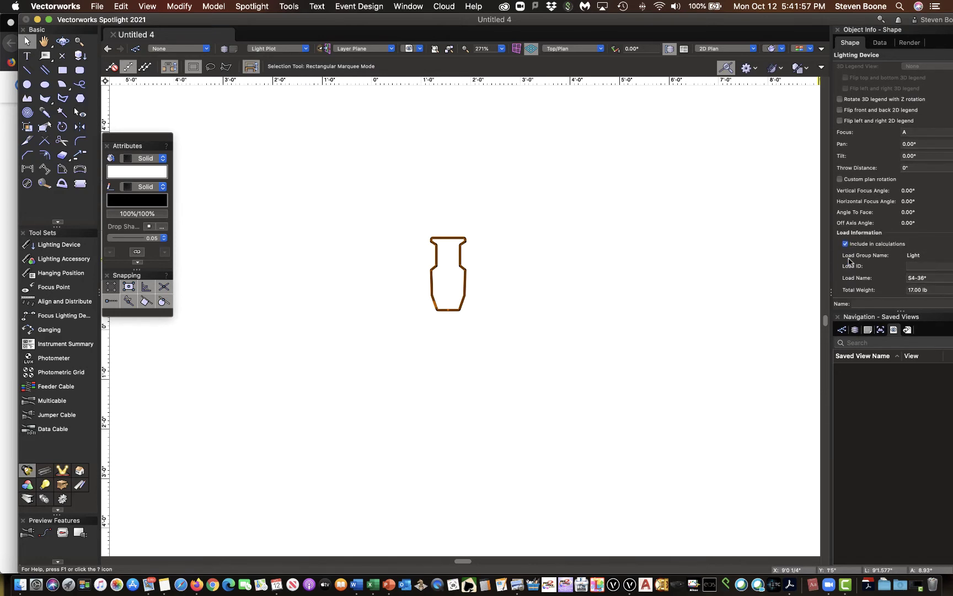
scroll(927, 207, up, 8)
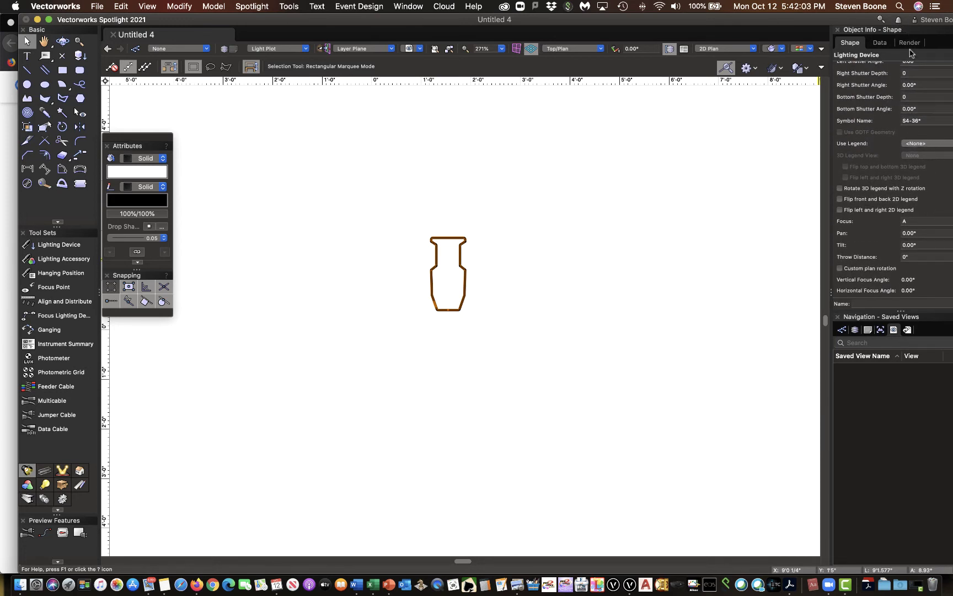
drag(834, 296, 806, 296)
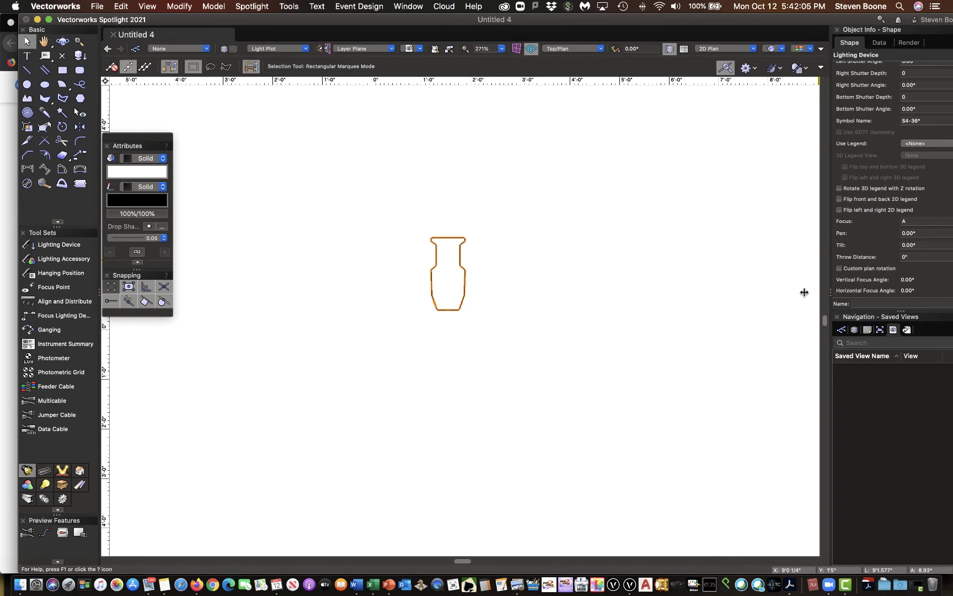
click(914, 144)
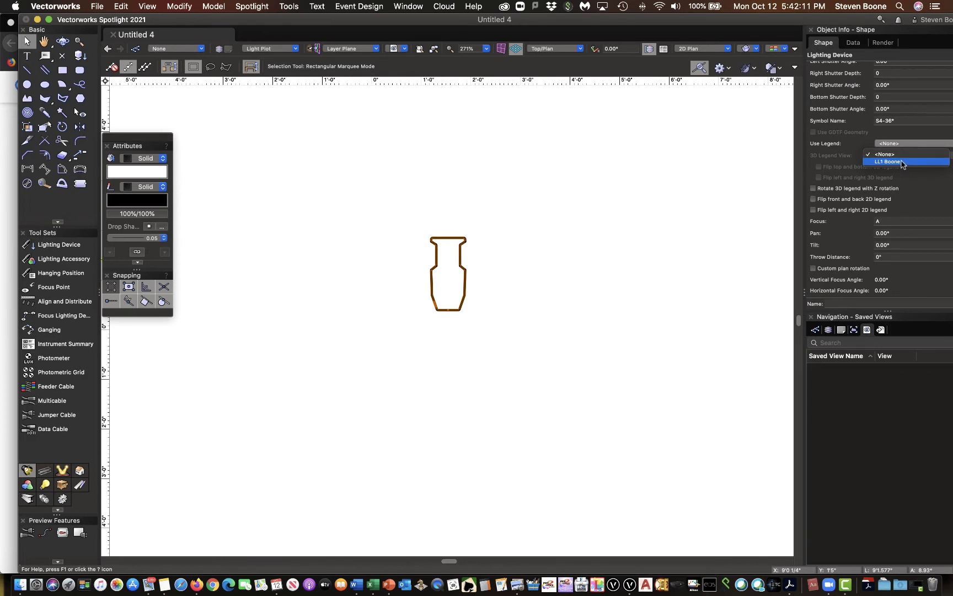
click(903, 162)
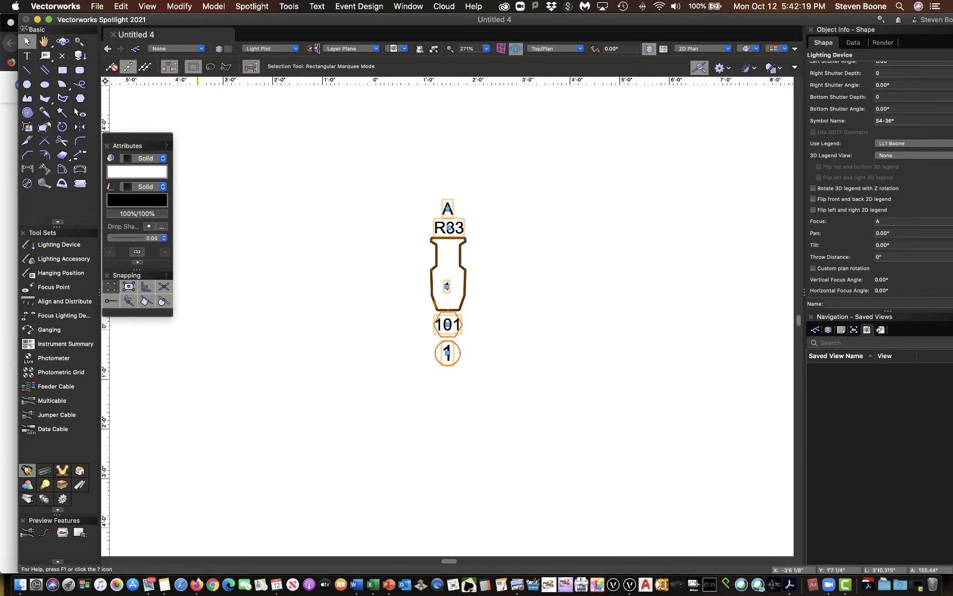
Change the fixture's Channel value to 999 in its lighting device properties and accept the change.
double_click(26, 42)
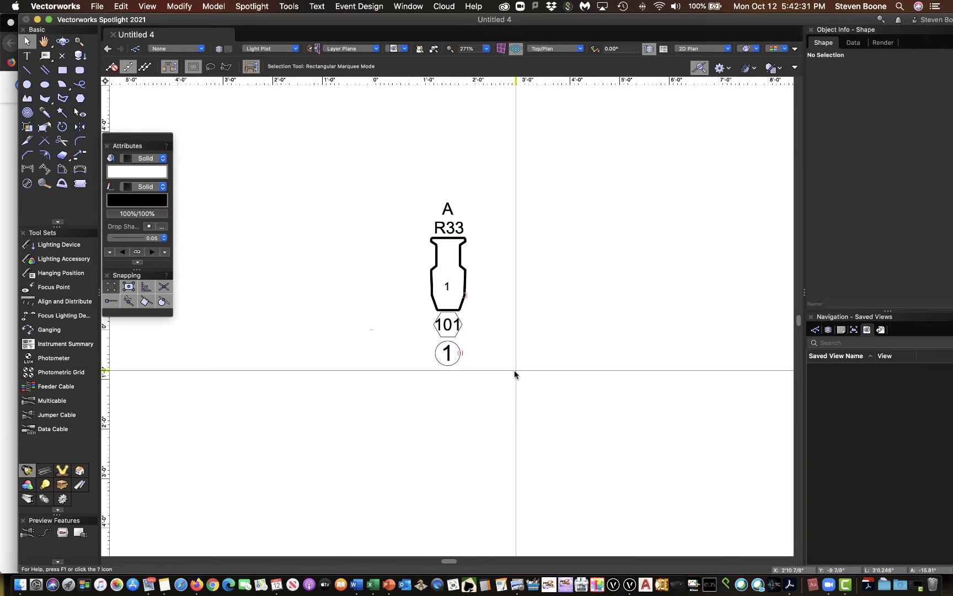
click(447, 354)
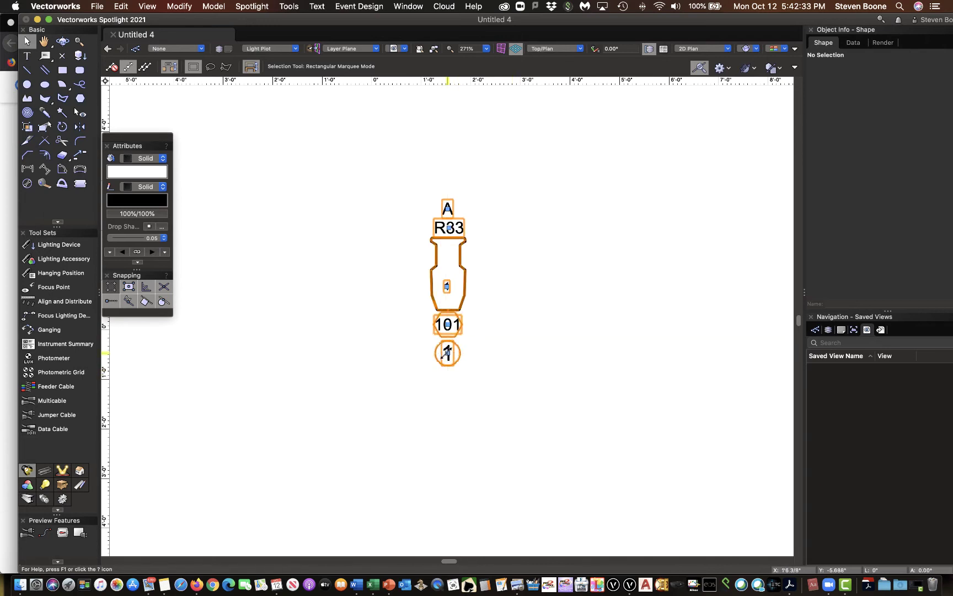
double_click(447, 353)
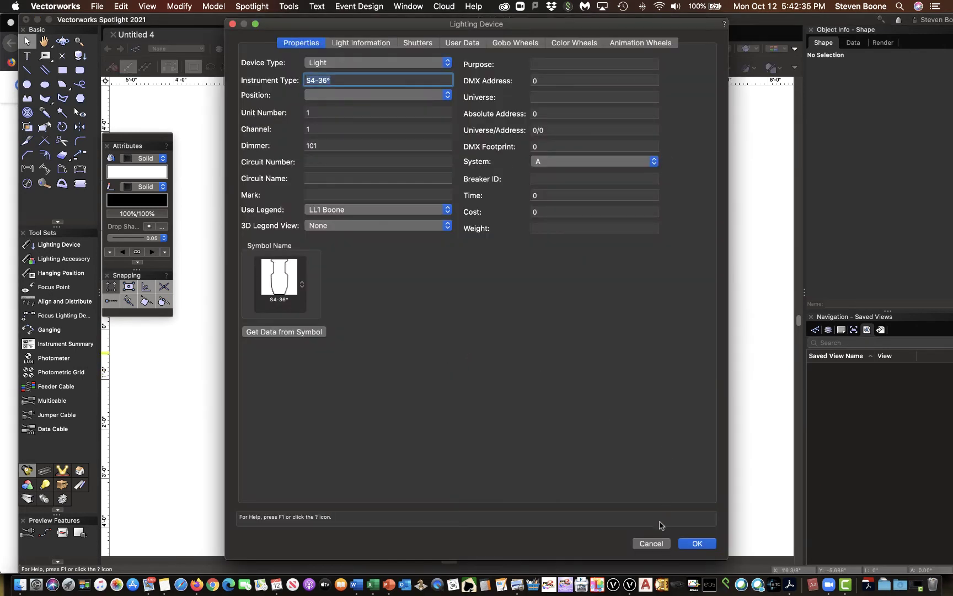
click(323, 128)
drag(323, 128, 298, 126)
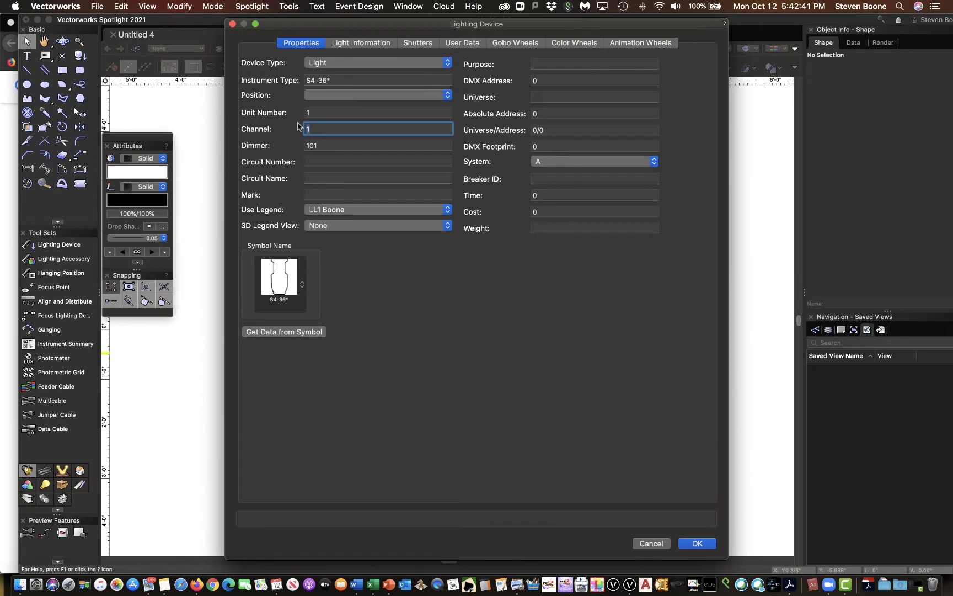
text(999)
click(697, 544)
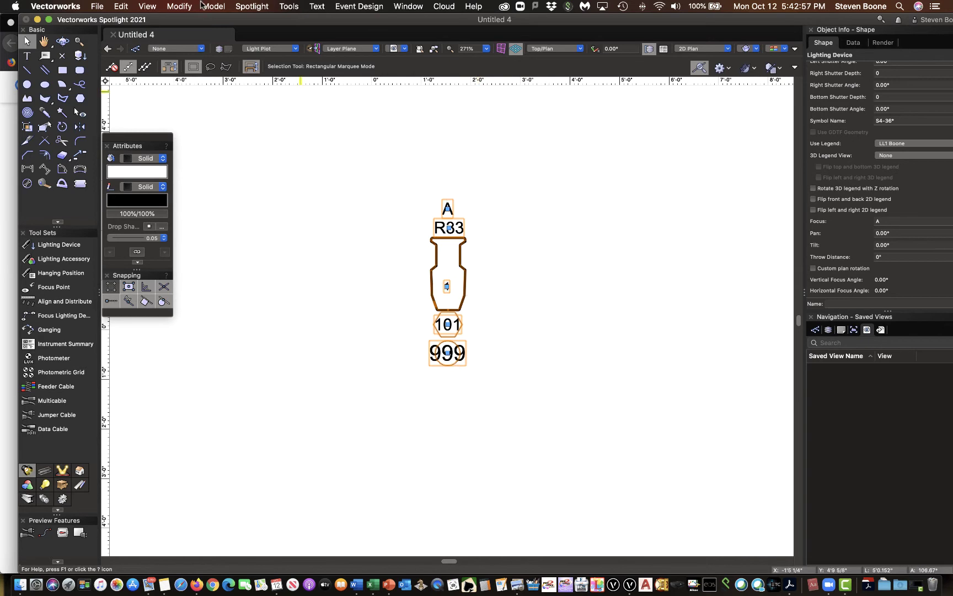
Reopen the label legend's 2D layout and set the Channel label's text size to 6 pt.
click(246, 6)
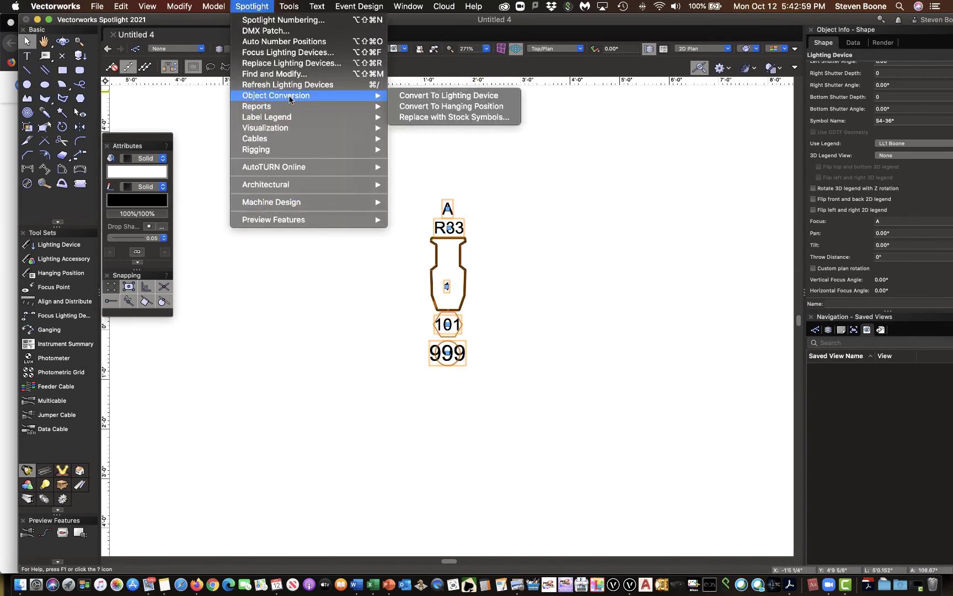
mouse_move(303, 117)
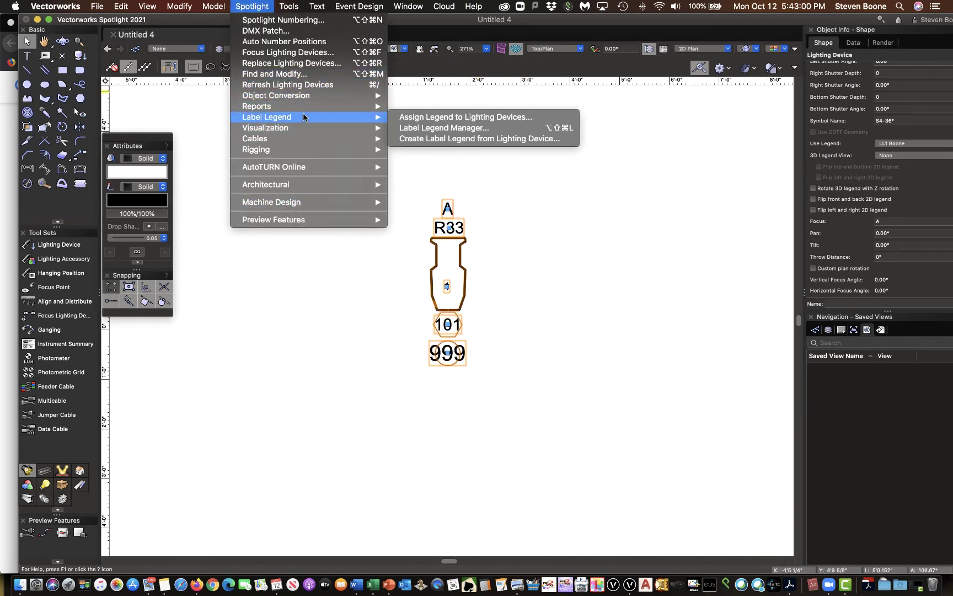
click(428, 128)
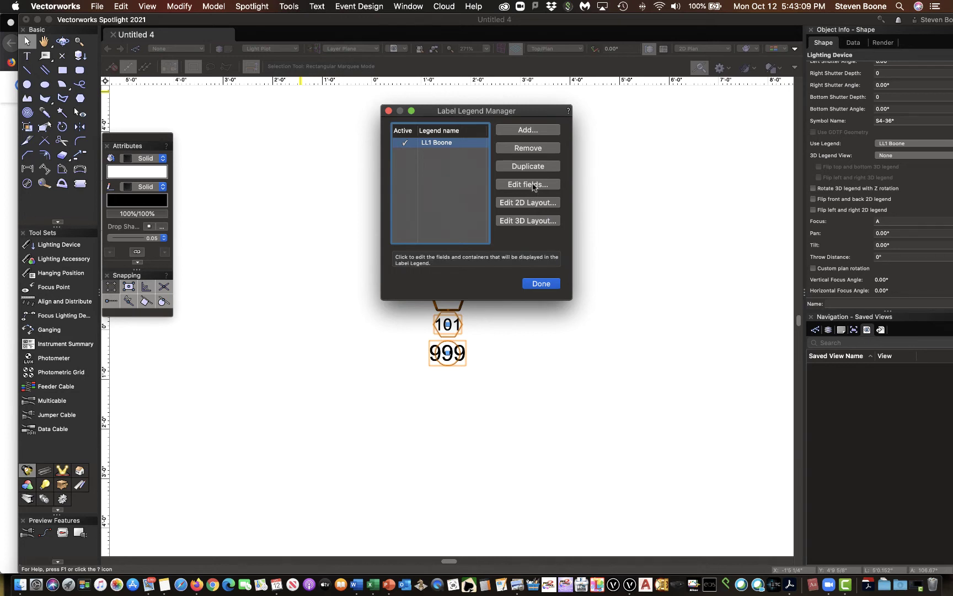
click(535, 203)
click(563, 410)
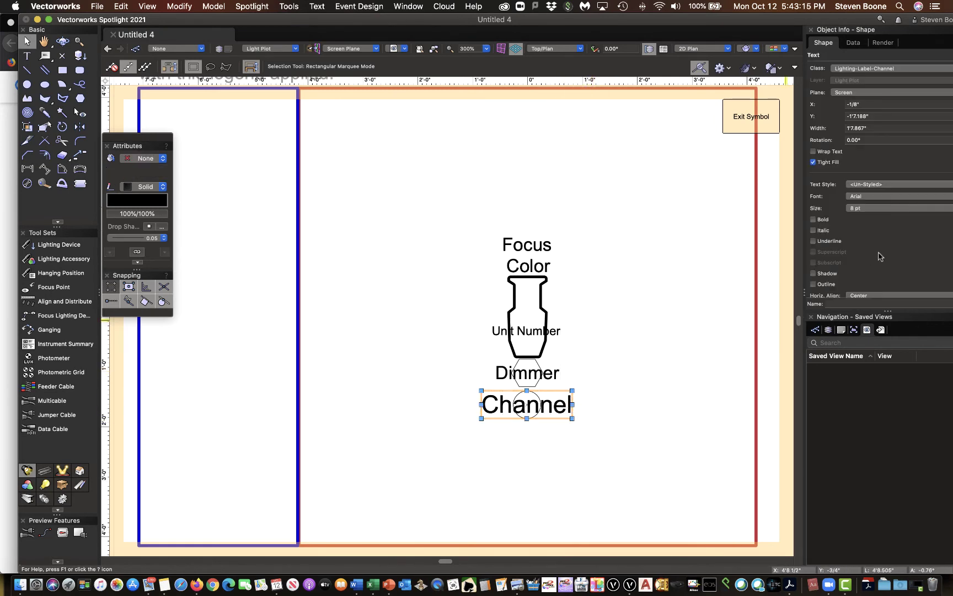
click(870, 210)
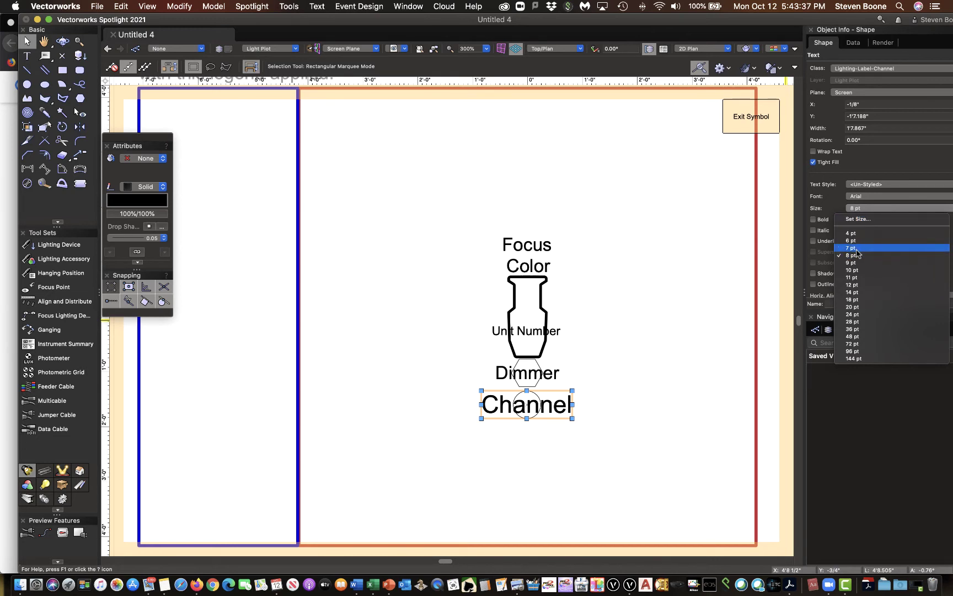
click(857, 242)
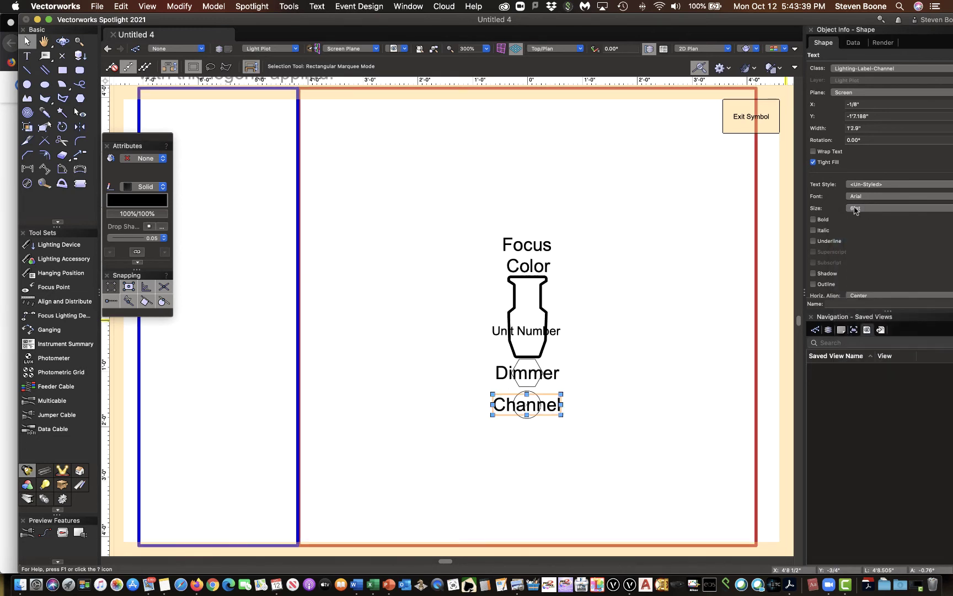
Set a custom text size of 6.5 pt for the Channel label.
click(855, 208)
click(855, 208)
click(855, 208)
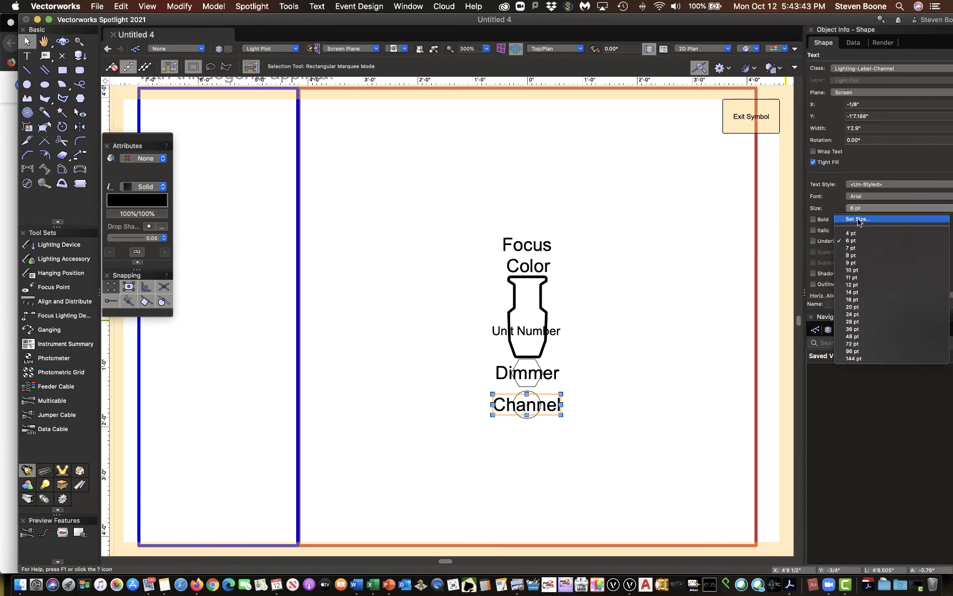
click(858, 220)
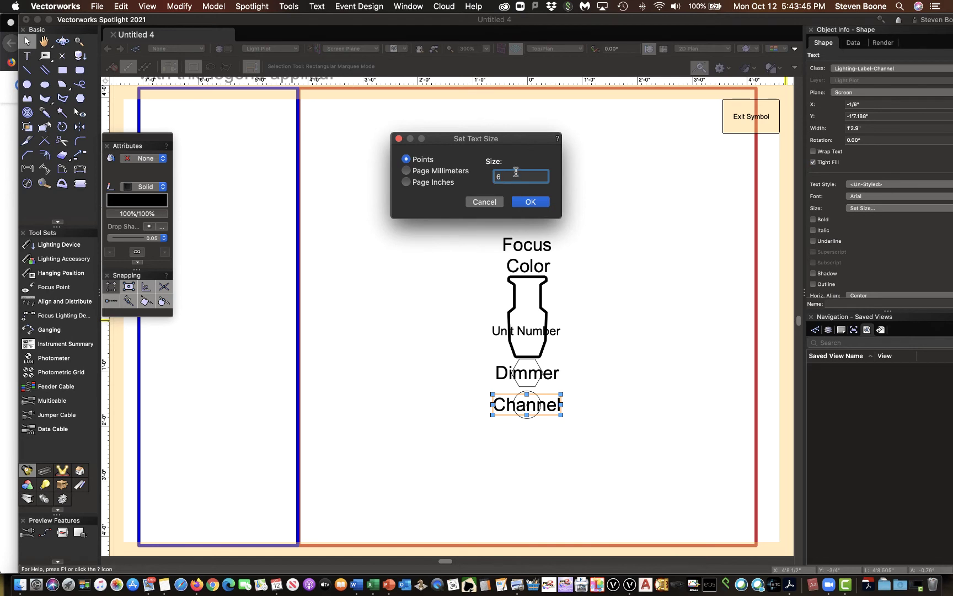
click(499, 176)
click(536, 203)
Select the Dimmer and Channel labels together and set their text size to 6.5 pt.
click(557, 373)
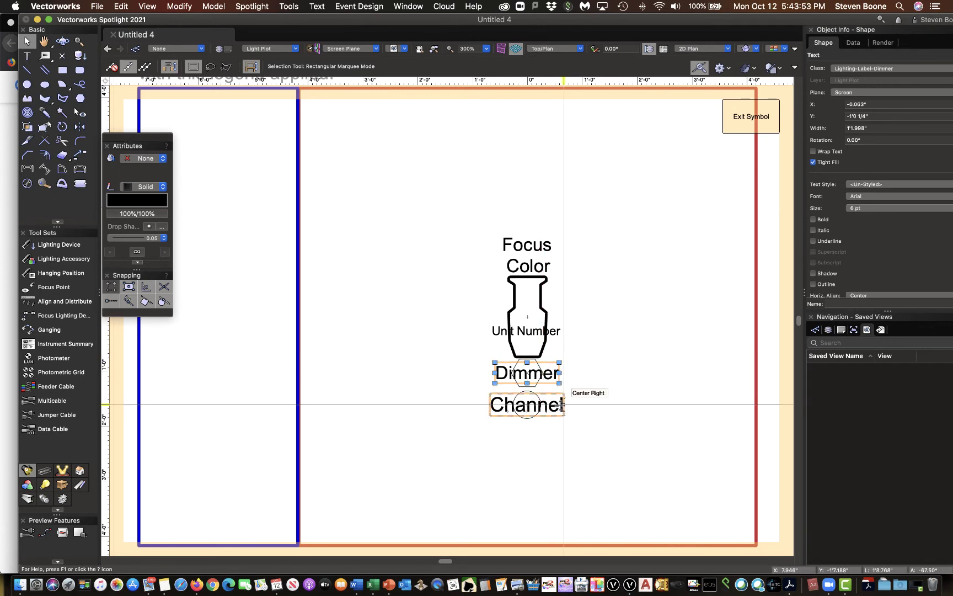
shift+click(562, 407)
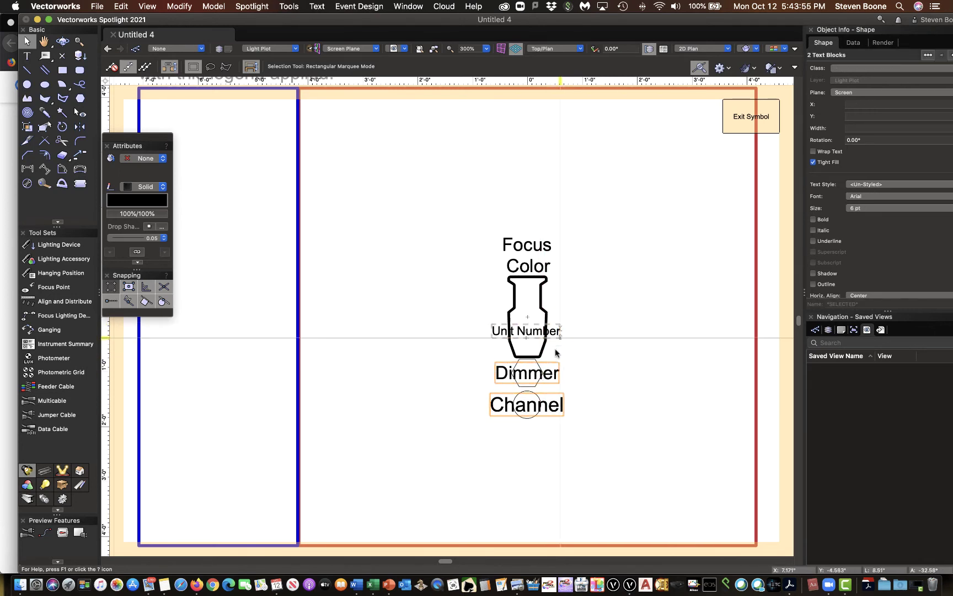
click(880, 209)
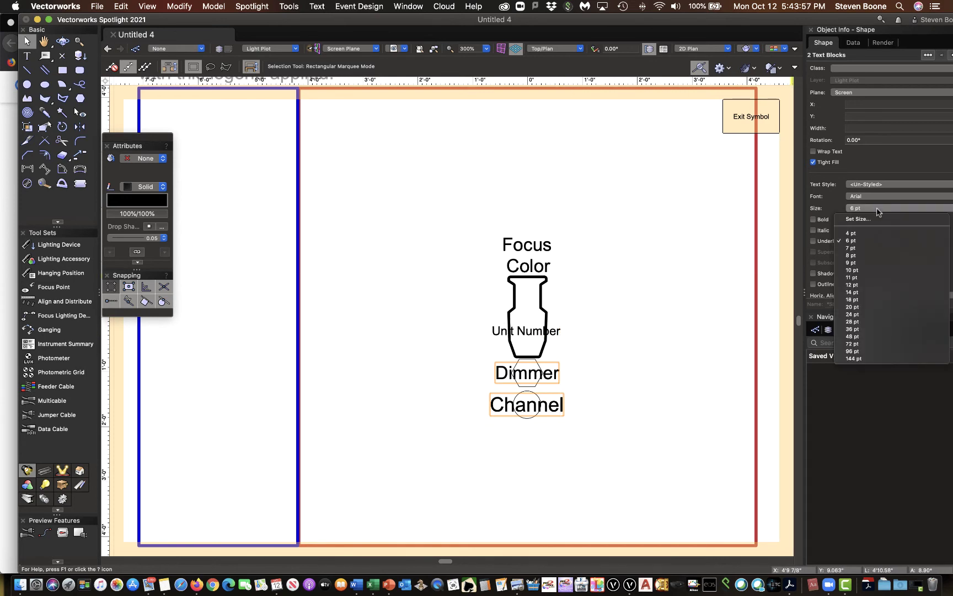
click(869, 221)
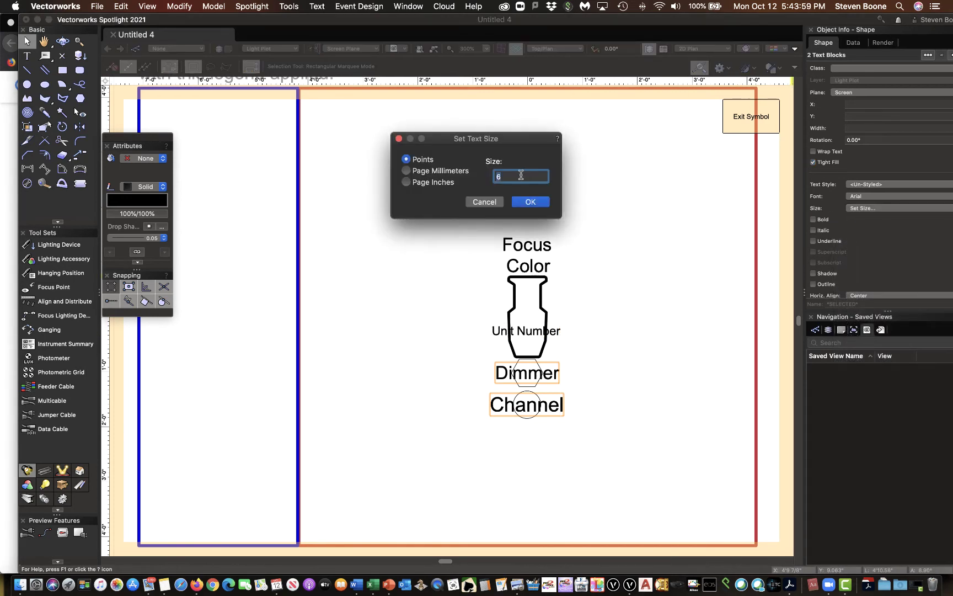
text(6)
key(Return)
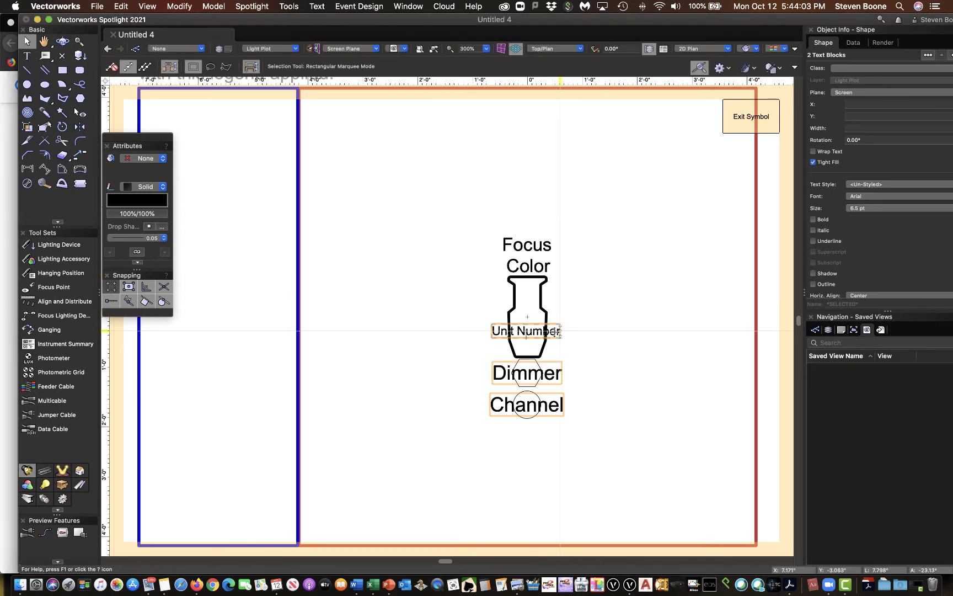
Set the Unit Number label's text size to 8 pt, exit the legend layout and deselect the fixture.
click(554, 331)
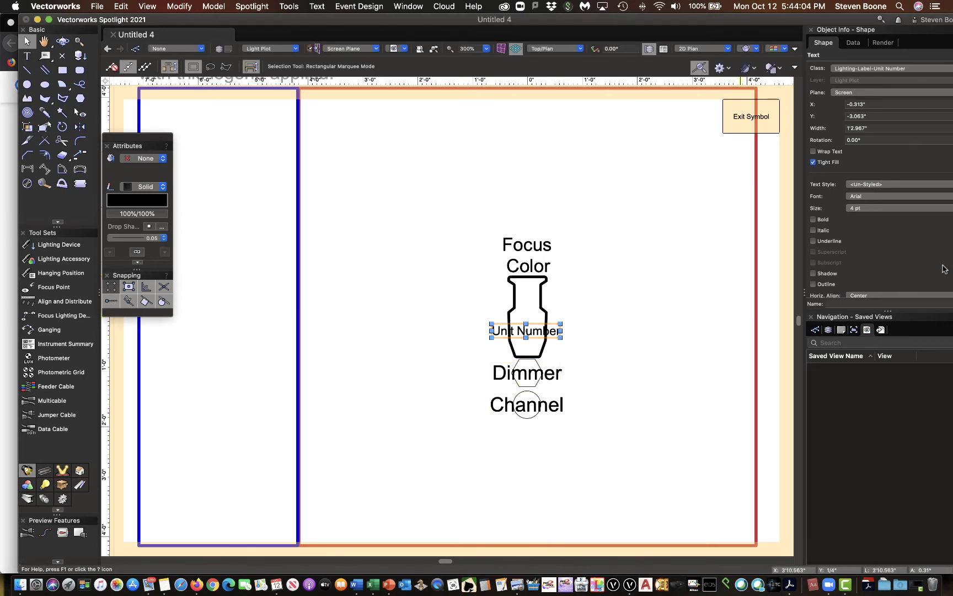
click(900, 210)
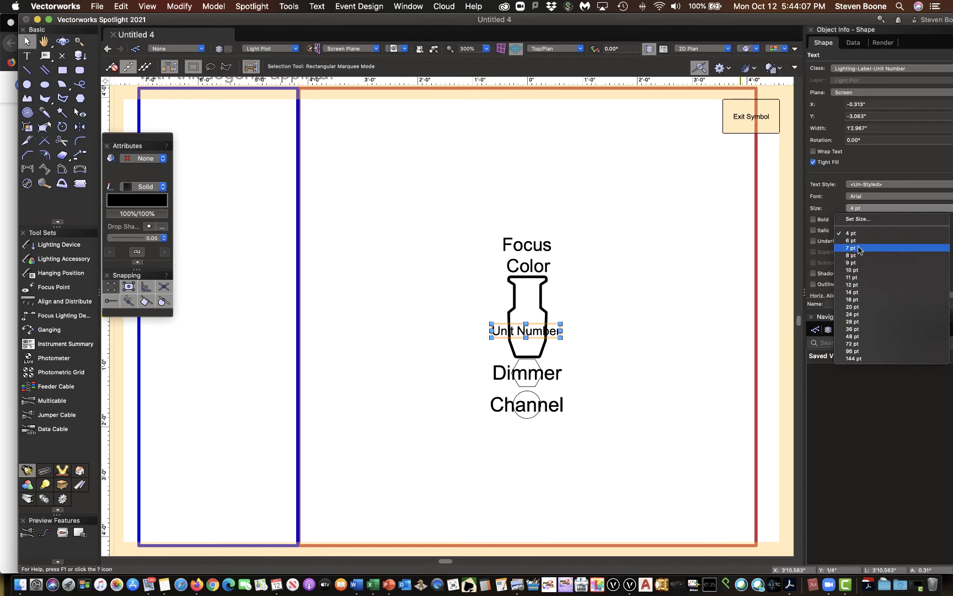
click(852, 255)
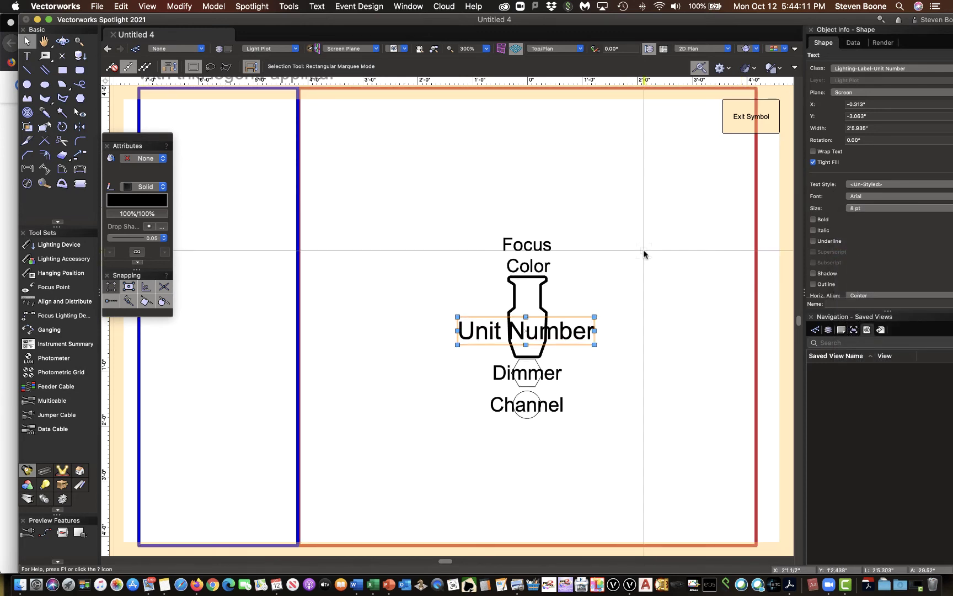
click(743, 119)
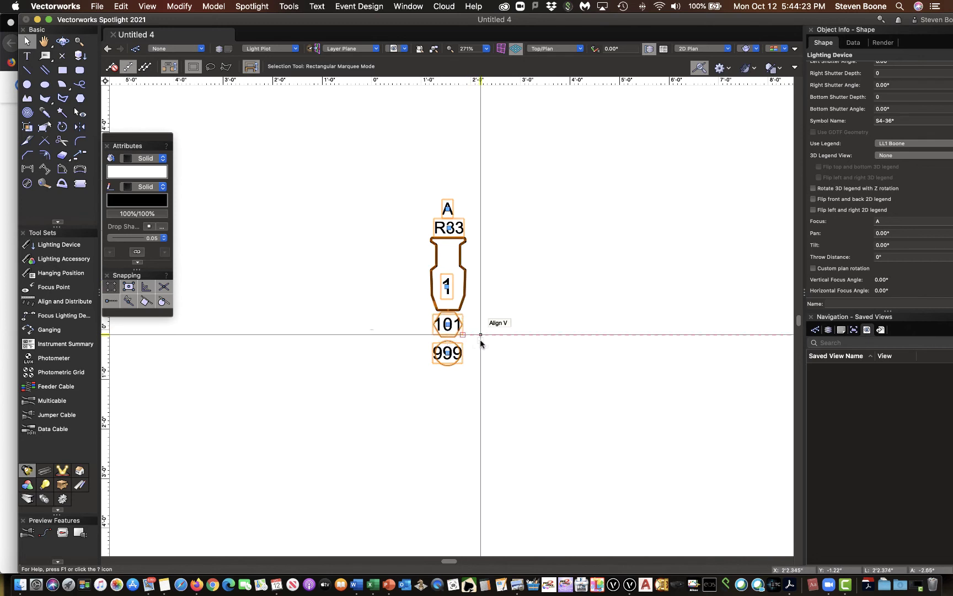
click(496, 384)
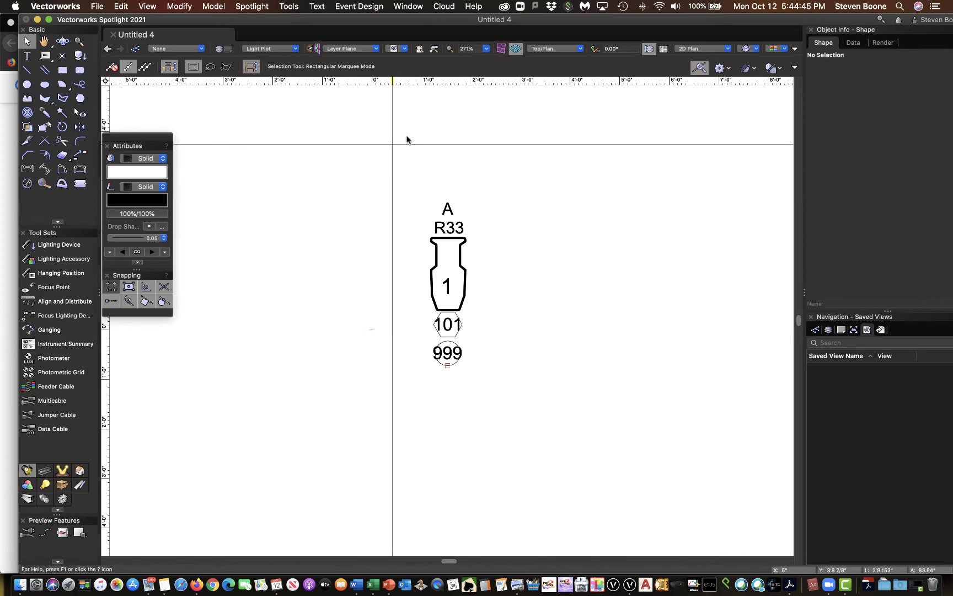
Show the Resource Manager, open the file's Containers symbol folder and move the palette clear of the fixture.
click(414, 7)
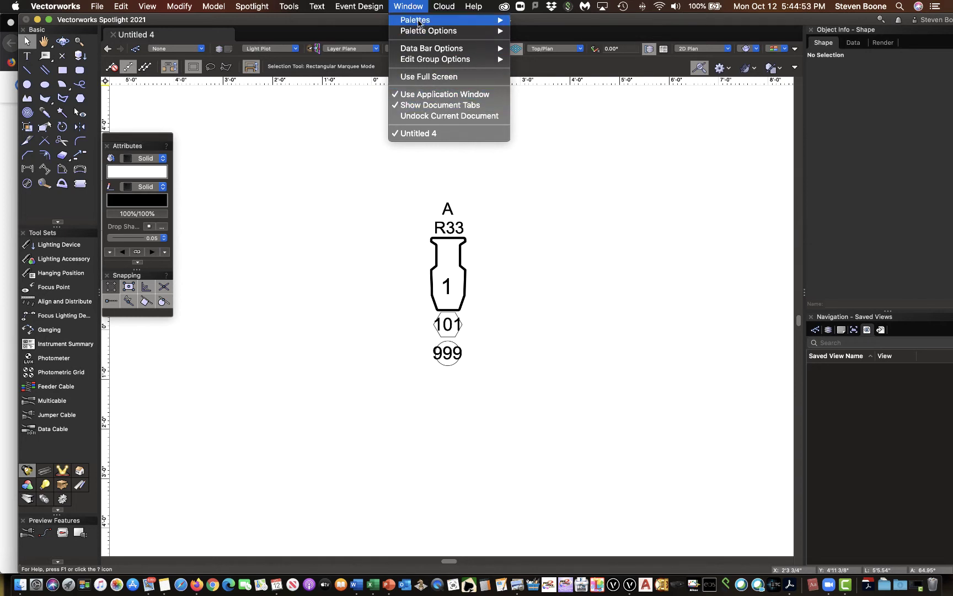
mouse_move(422, 22)
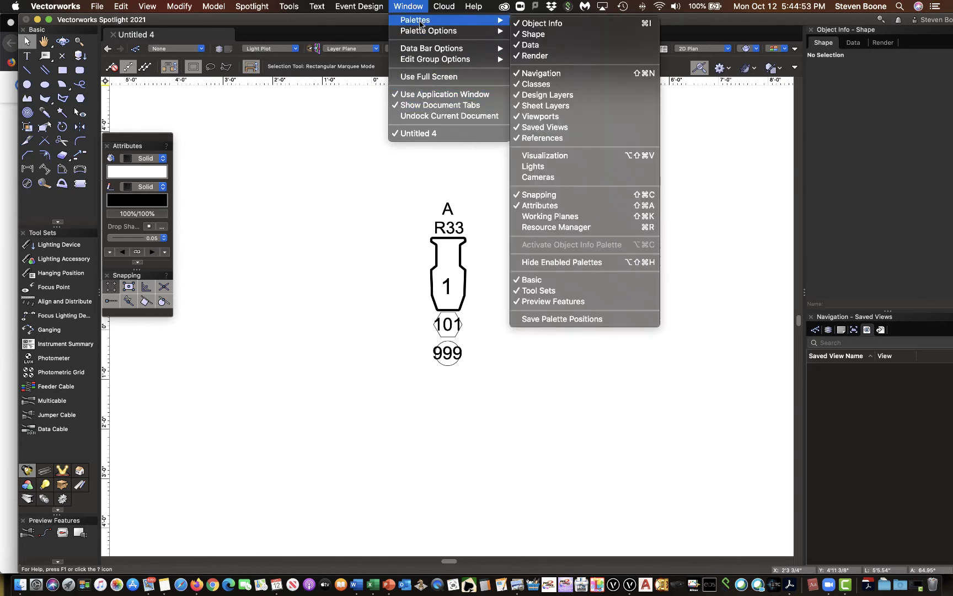
click(565, 228)
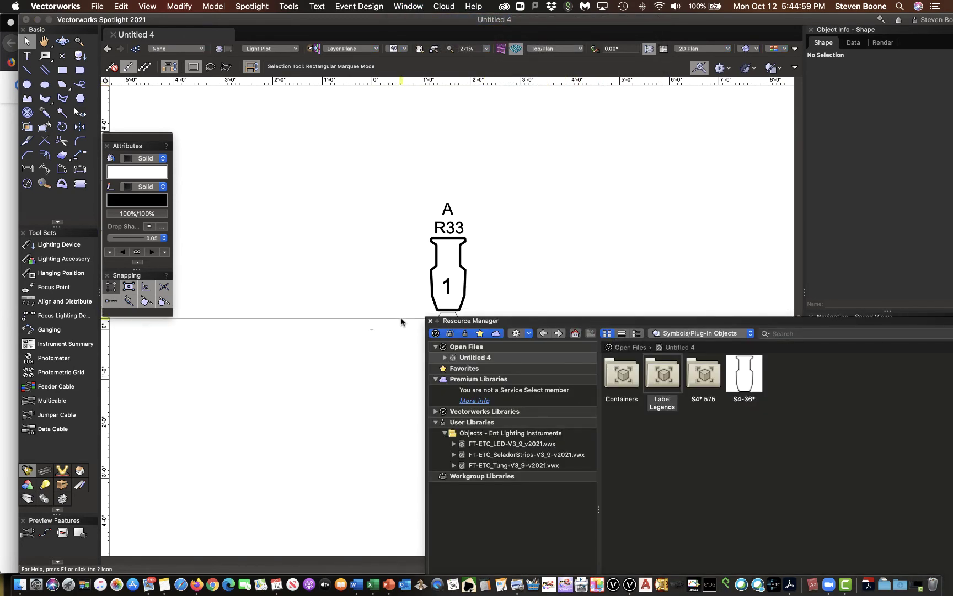
click(437, 321)
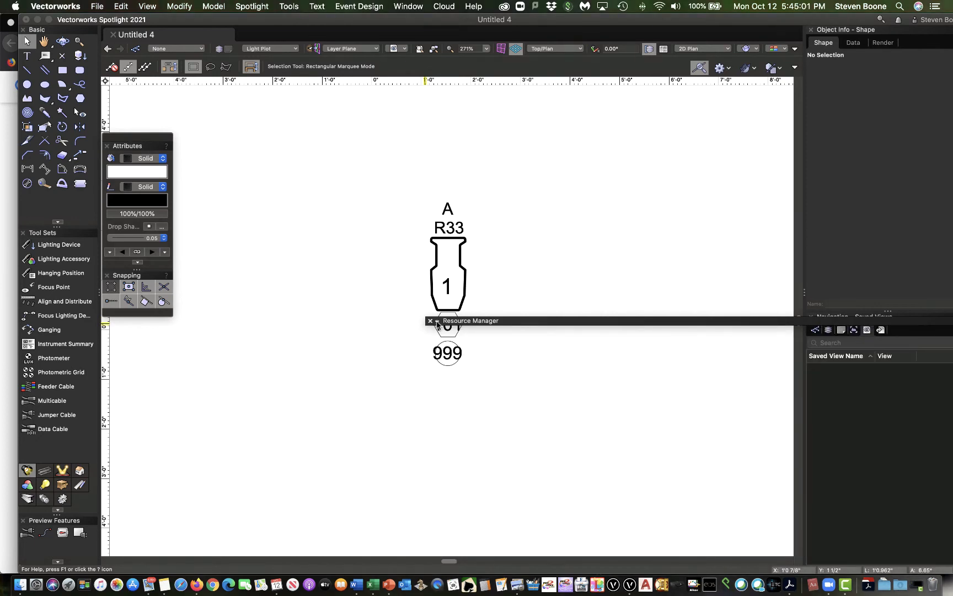
click(437, 321)
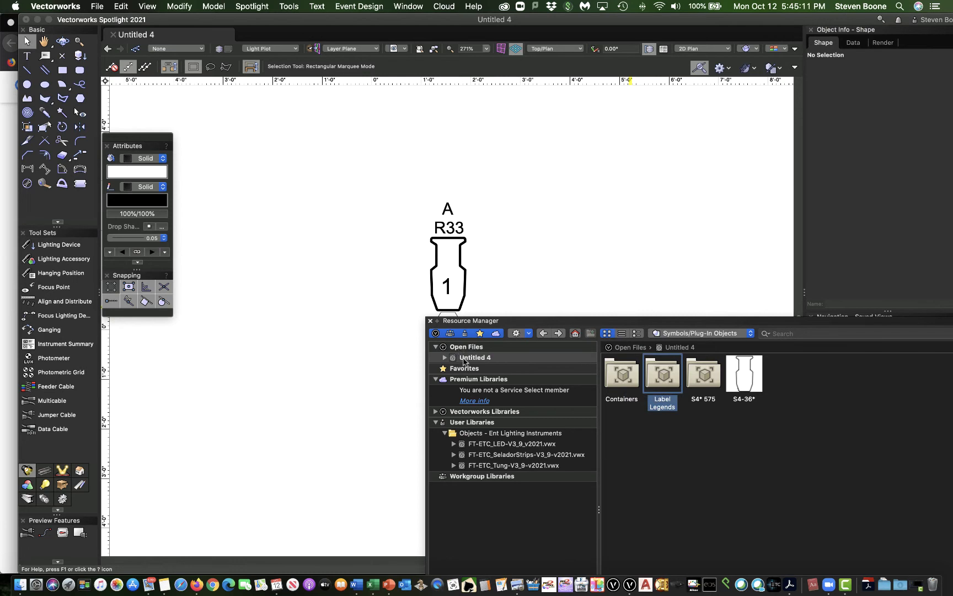
click(628, 387)
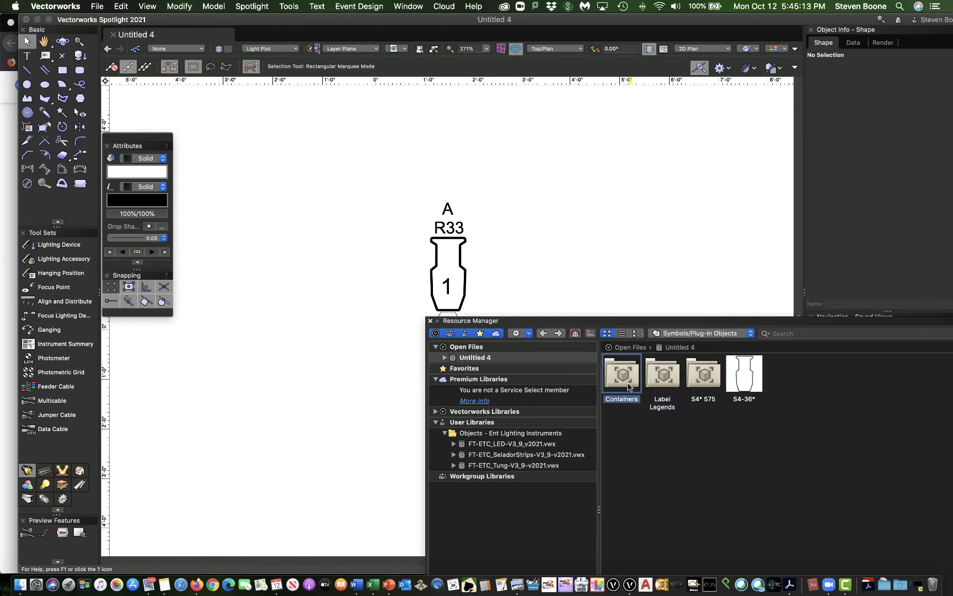
double_click(628, 386)
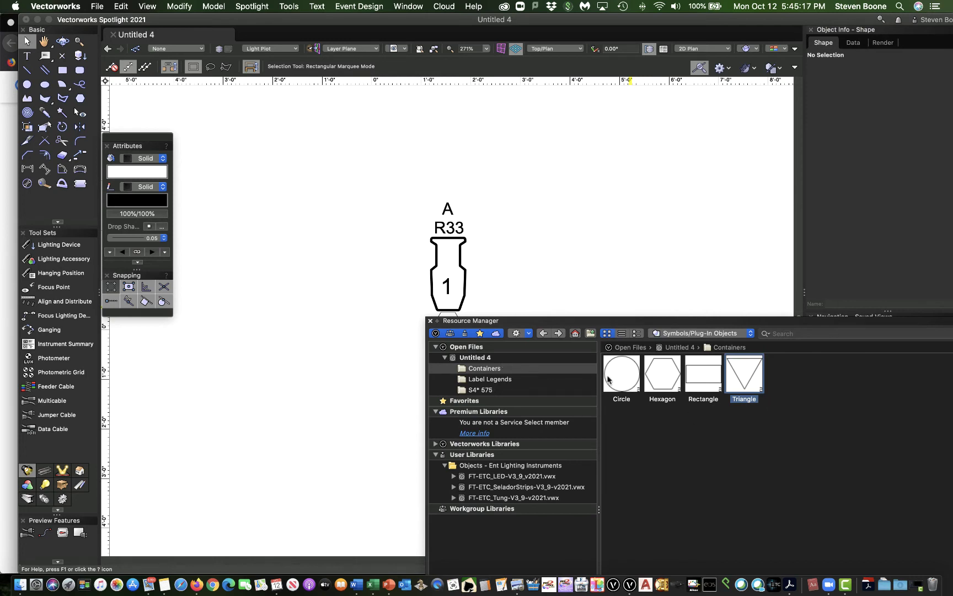
drag(564, 322, 545, 395)
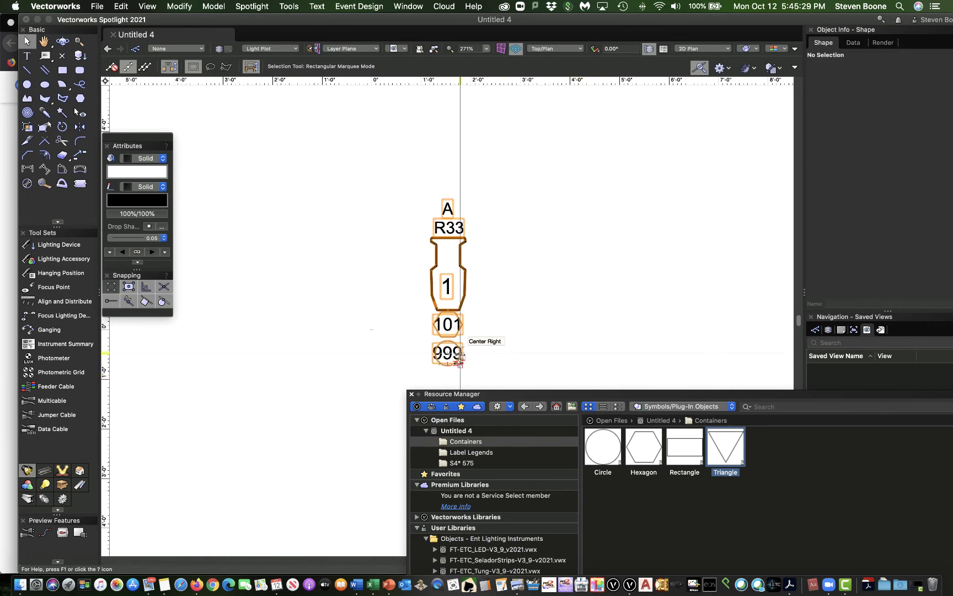
Draw a circle 8 inches in diameter in the empty area to the left of the fixture.
scroll(462, 353, down, 3)
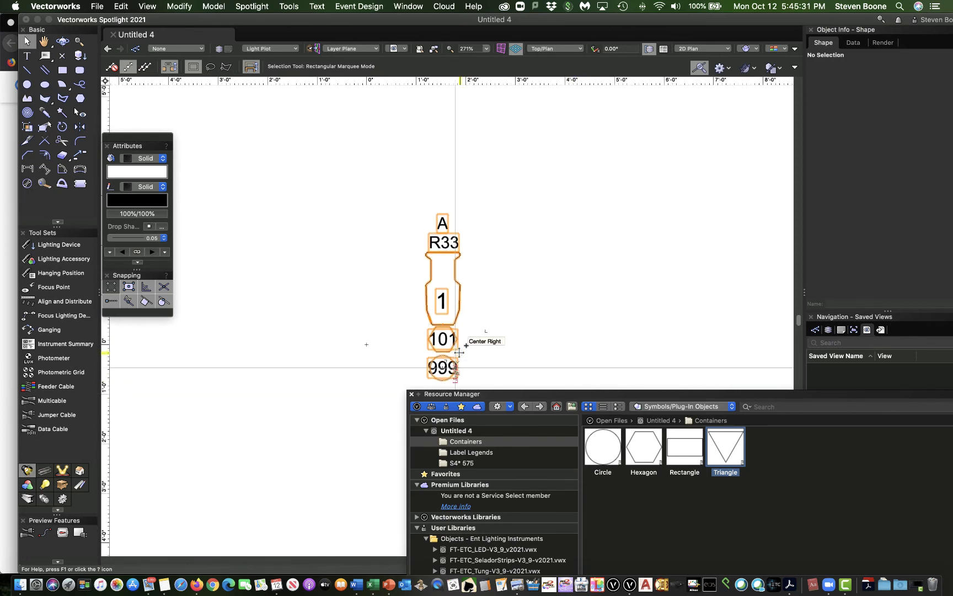
scroll(457, 356, up, 5)
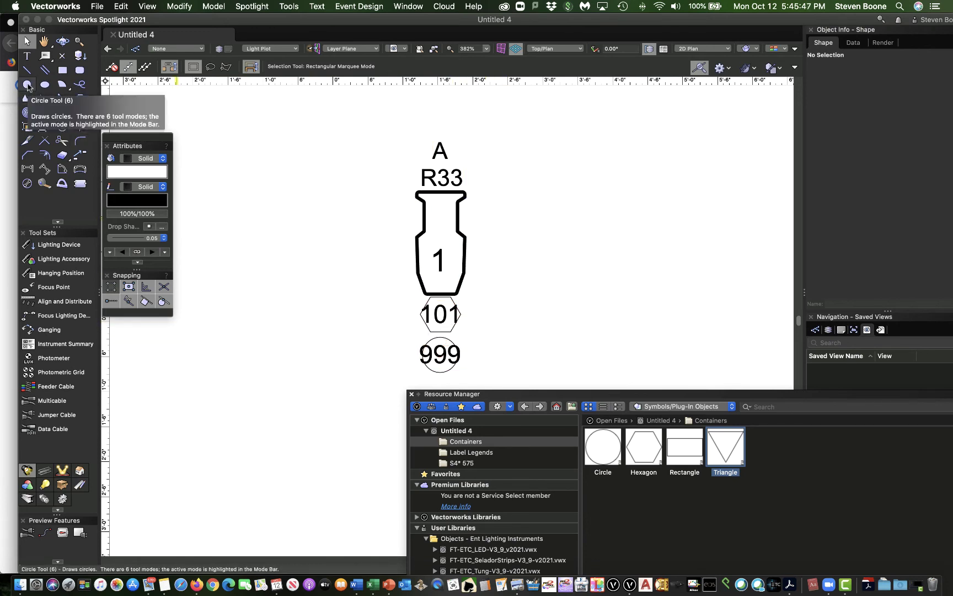
click(27, 85)
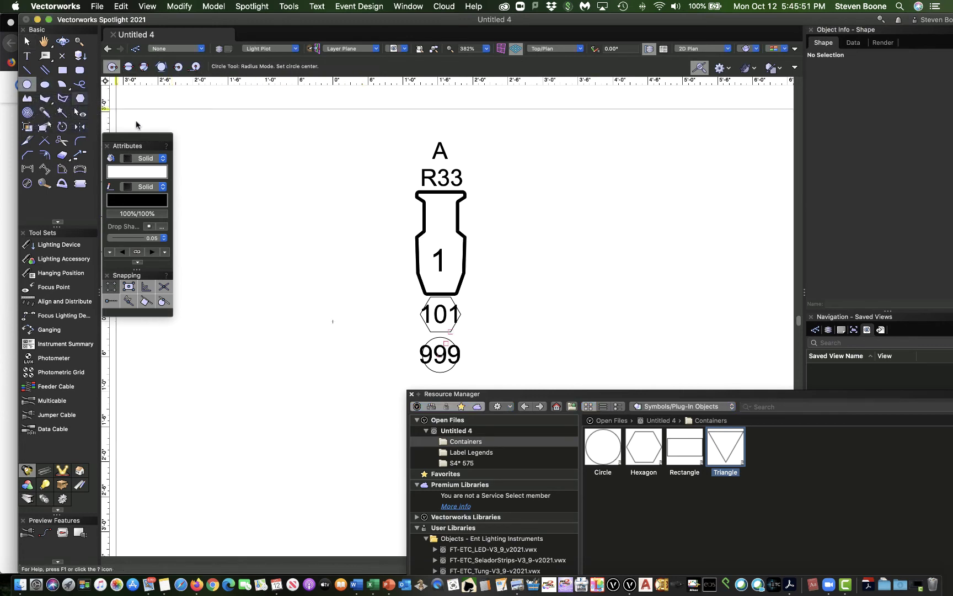
click(262, 271)
key(Tab)
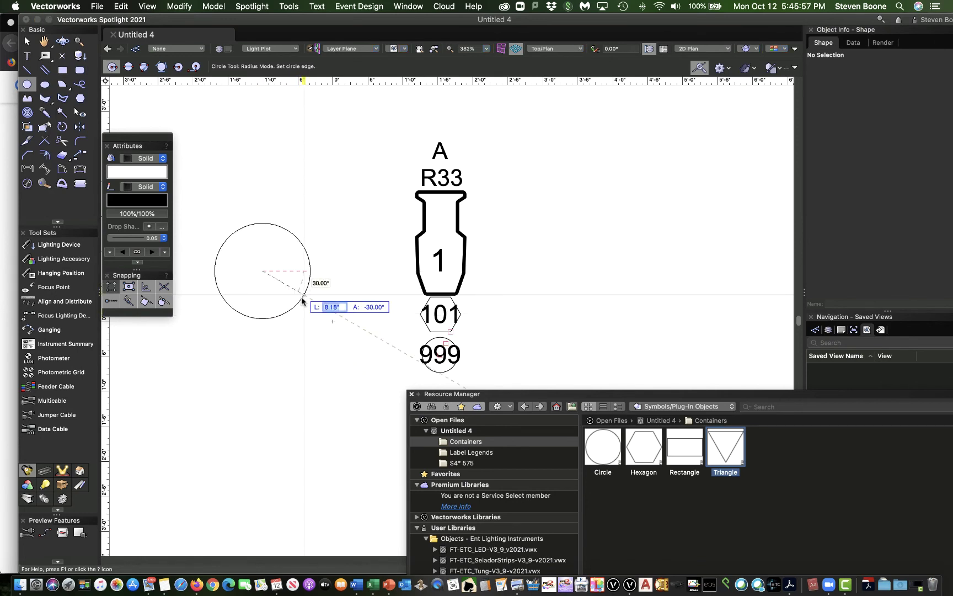
text(8)
key(Tab)
text(8)
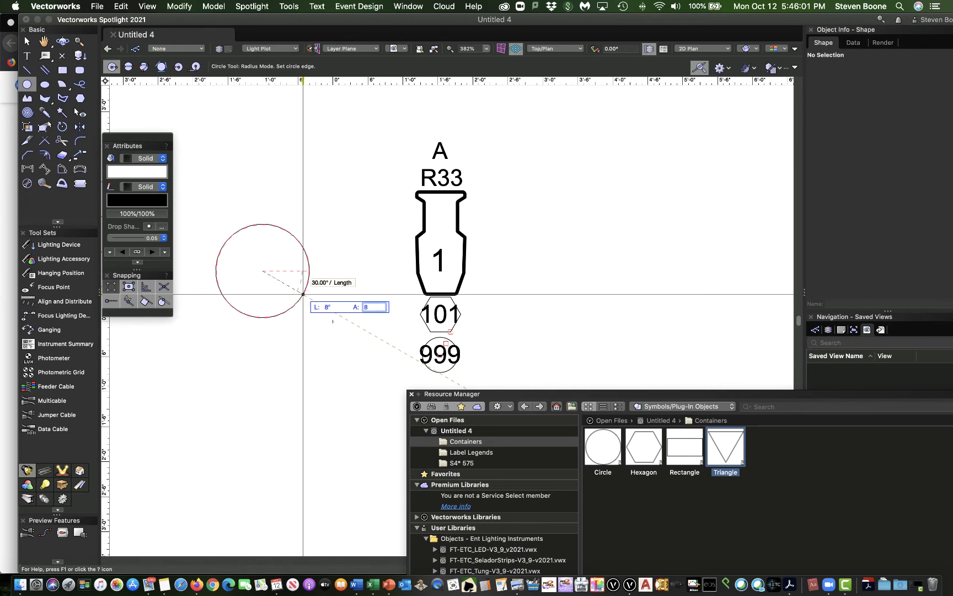
mouse_move(265, 303)
mouse_down()
mouse_move(466, 357)
mouse_move(392, 348)
mouse_move(264, 300)
mouse_up()
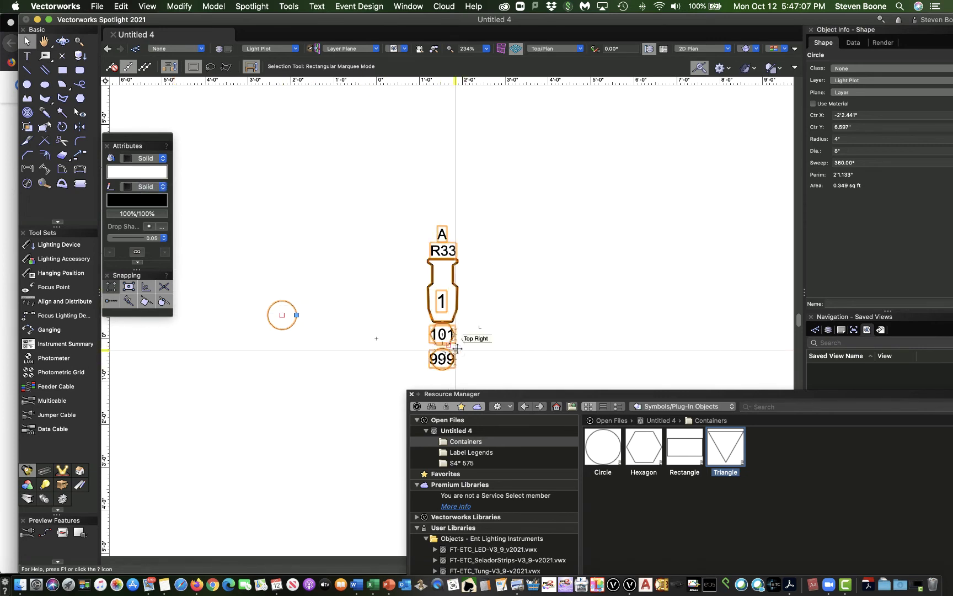
Set the new circle's line thickness to 0.18.
click(458, 360)
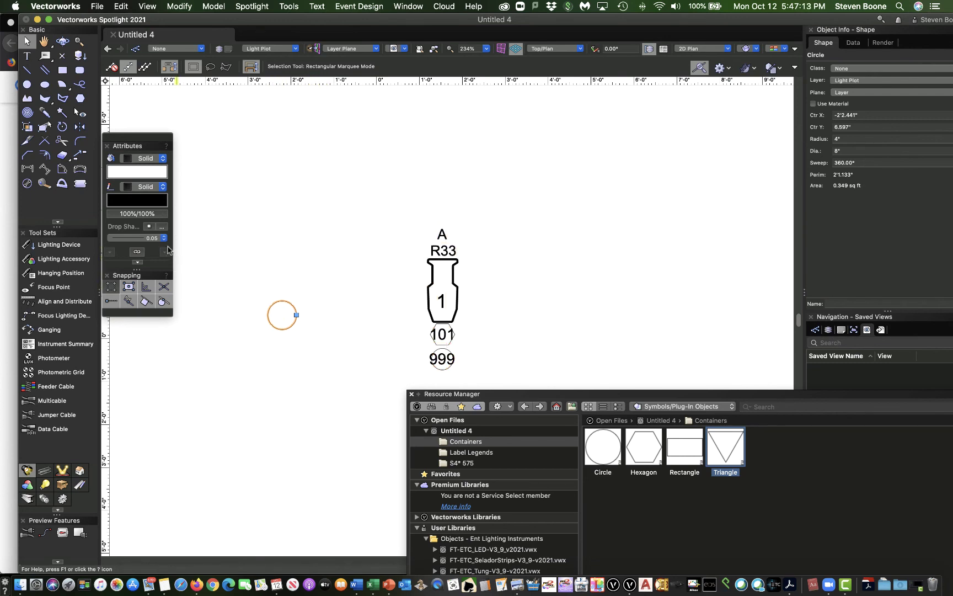
click(164, 238)
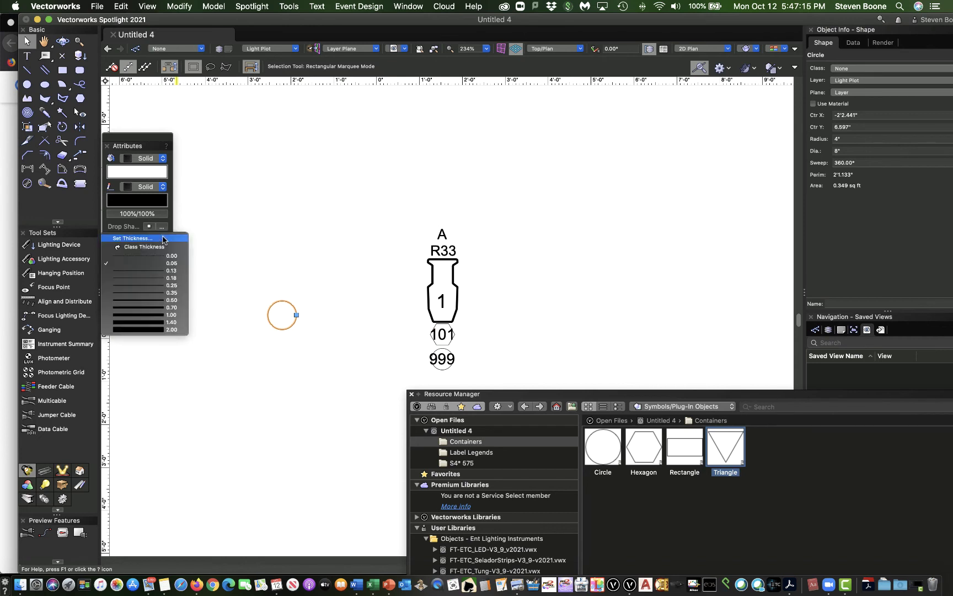
click(176, 278)
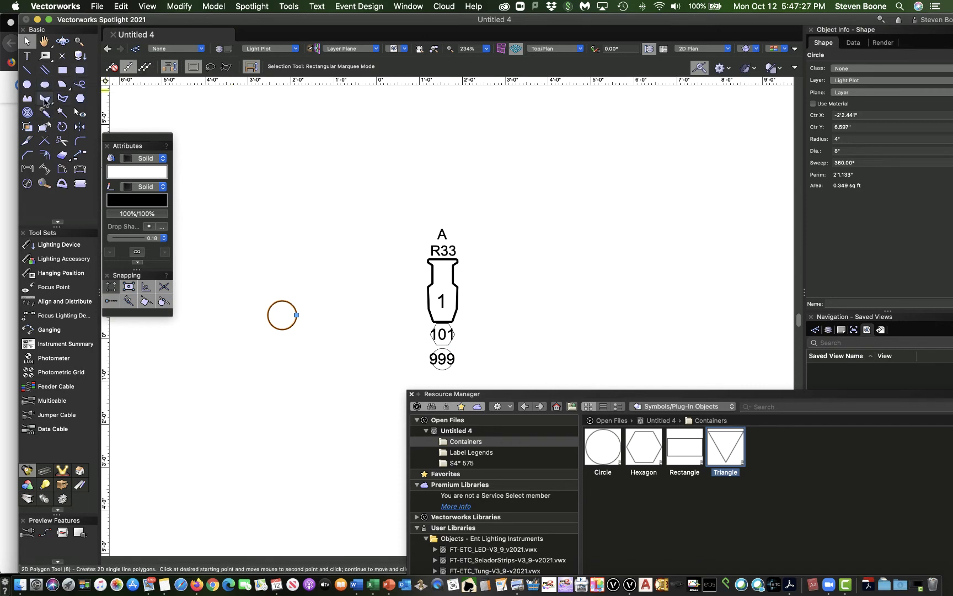
Draw a six-sided regular polygon centred on the circle with a radius of about 4.5 inches, and set its line thickness to 0.18.
click(80, 98)
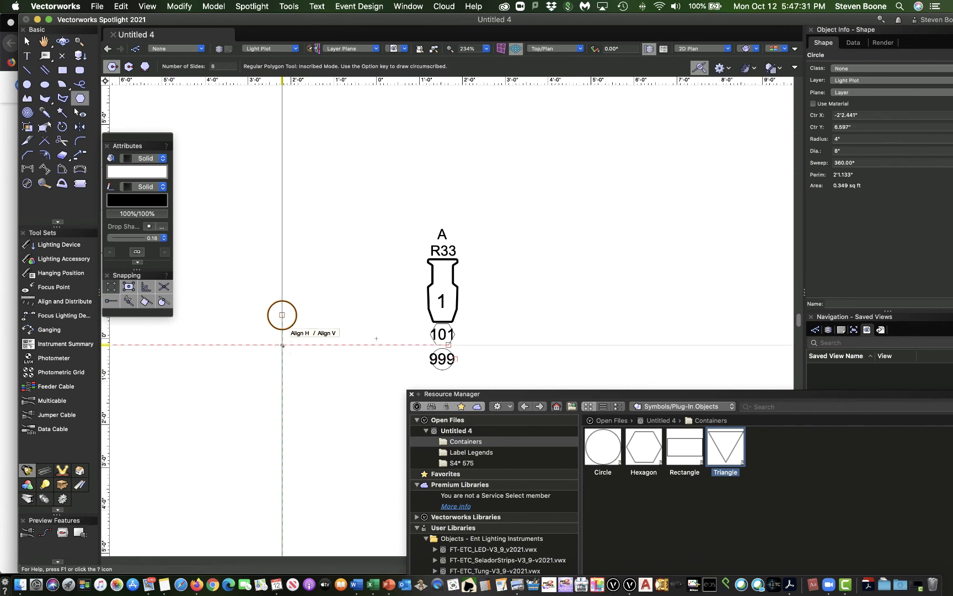
click(282, 316)
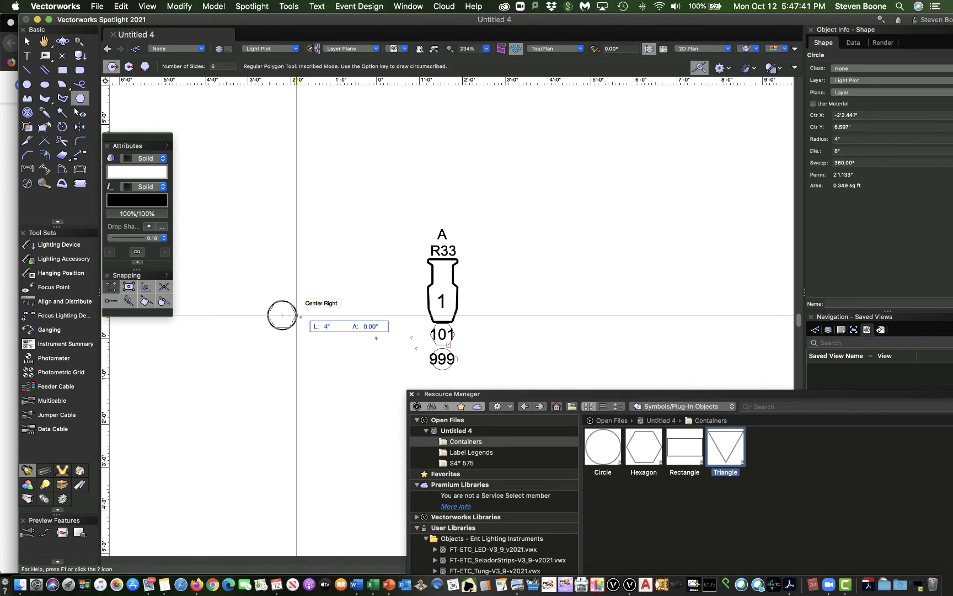
key(grave)
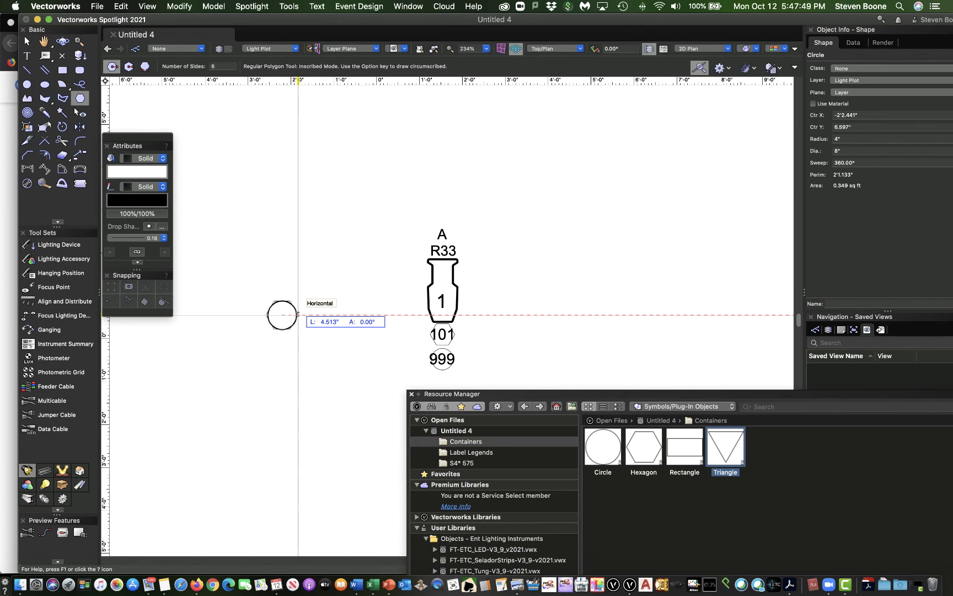
click(298, 314)
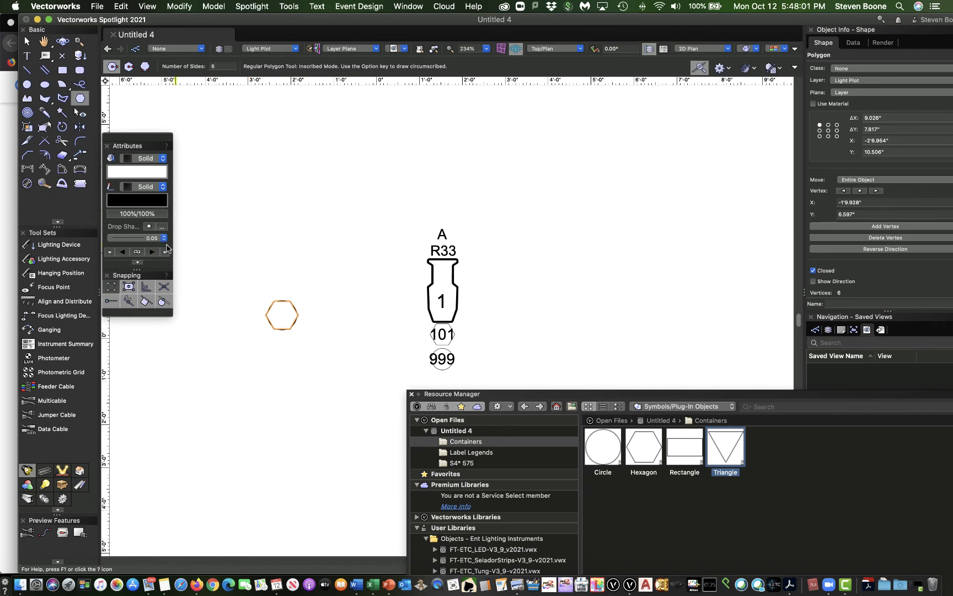
click(164, 239)
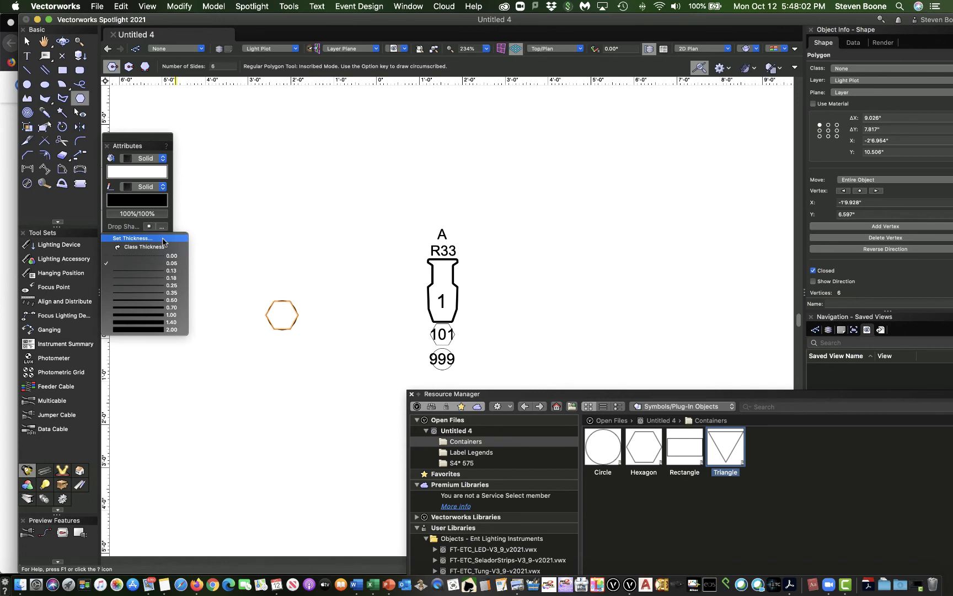
click(178, 278)
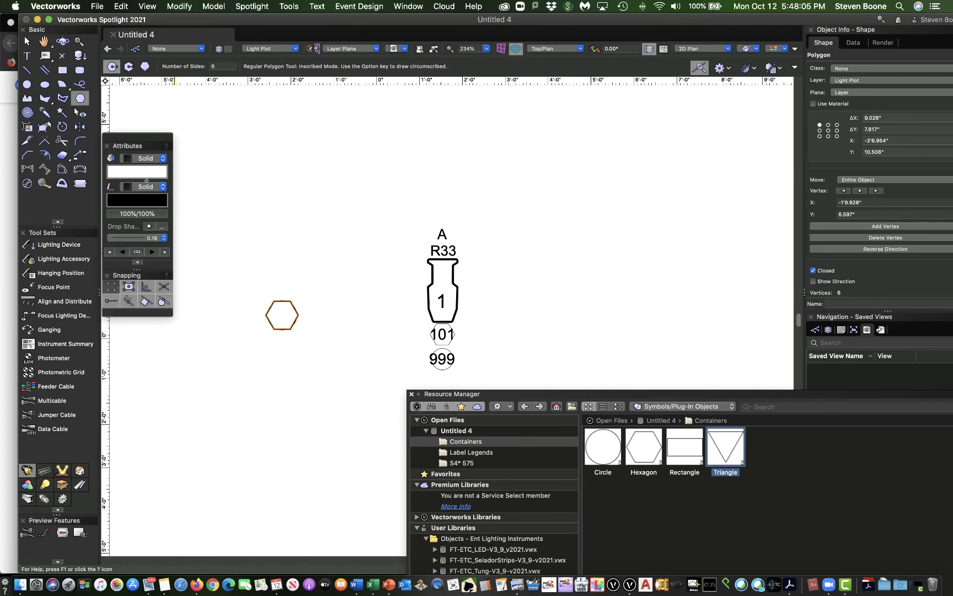
Move the new hexagon off the circle to the empty space directly below it.
click(25, 42)
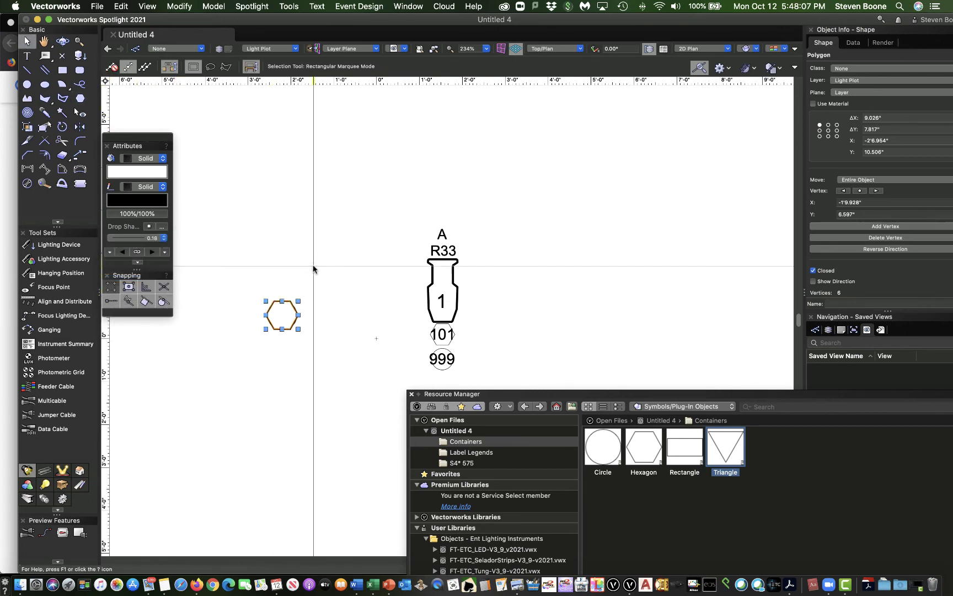
drag(281, 315, 284, 380)
click(320, 335)
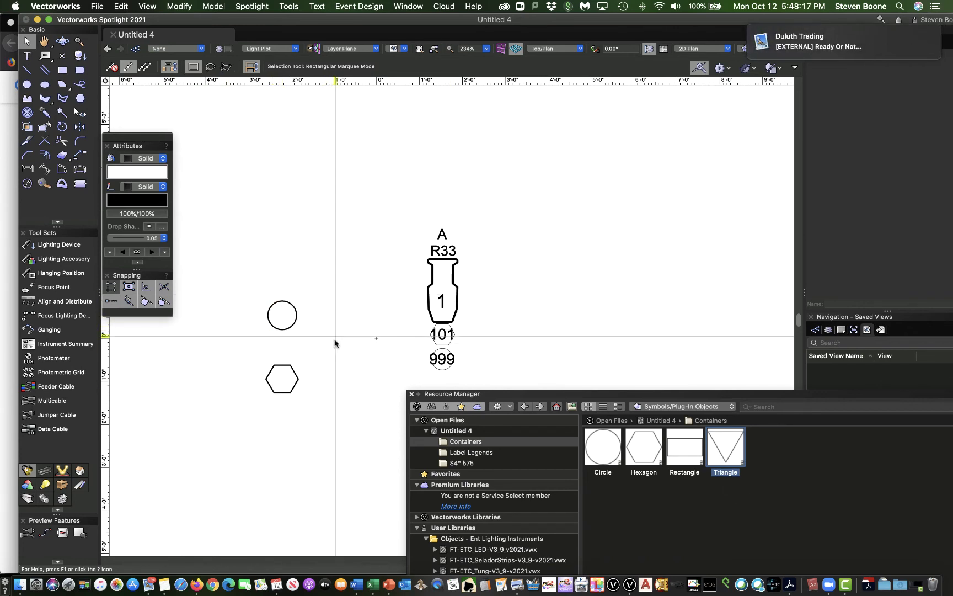
Create a symbol named Circle Large from the drawn circle and store it in the Containers folder.
drag(327, 345, 214, 274)
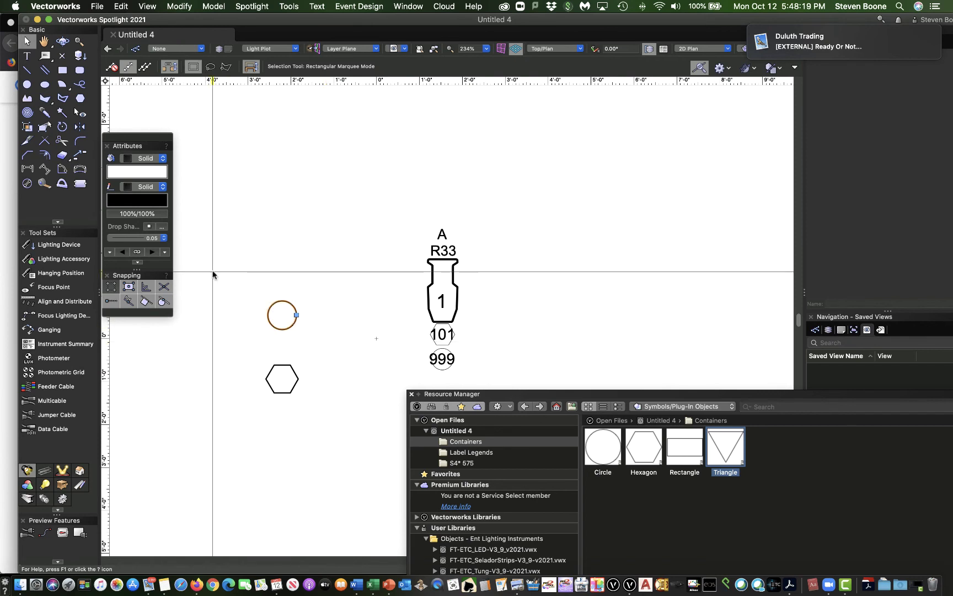
click(181, 6)
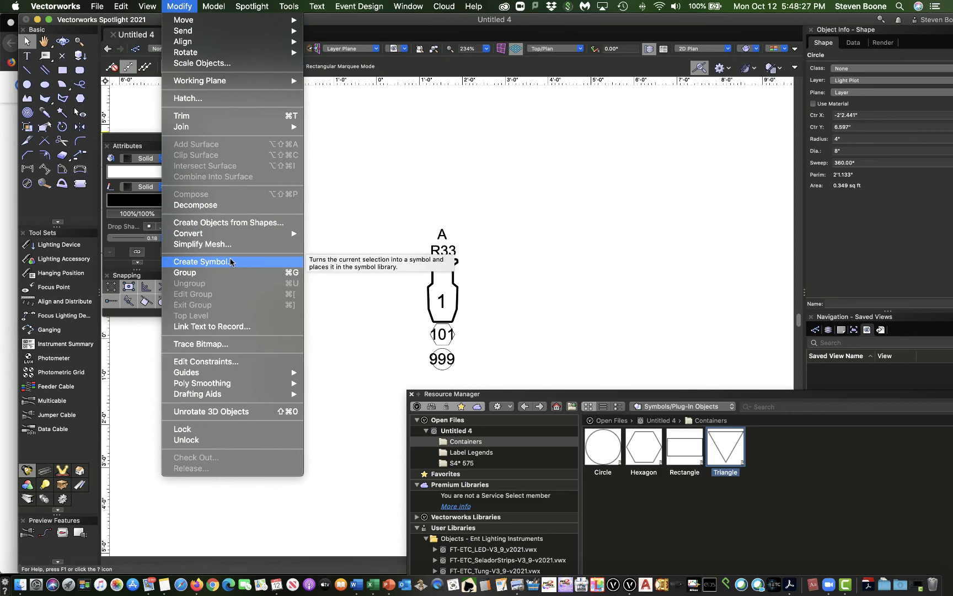
click(229, 262)
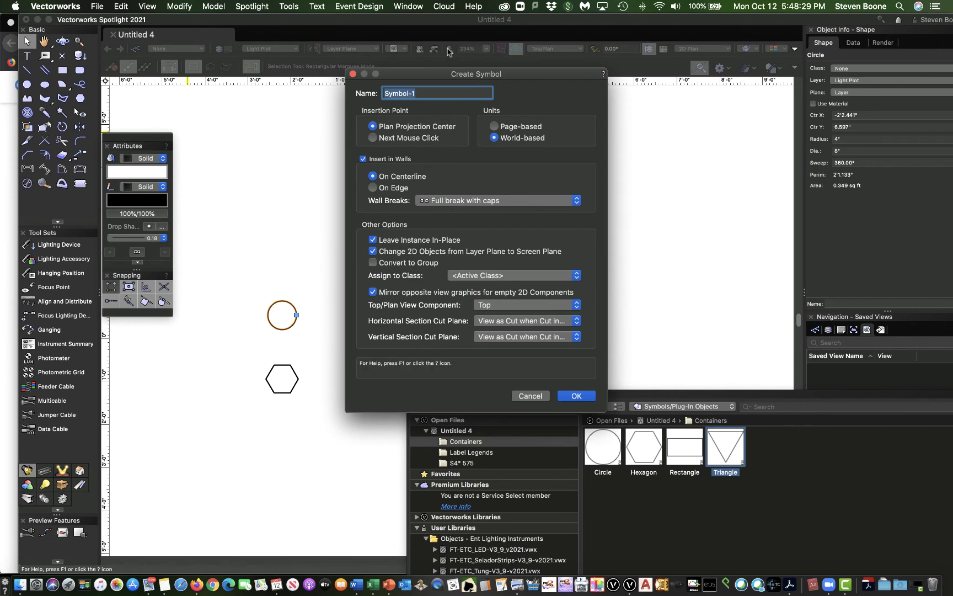
text(Circle Large)
click(577, 397)
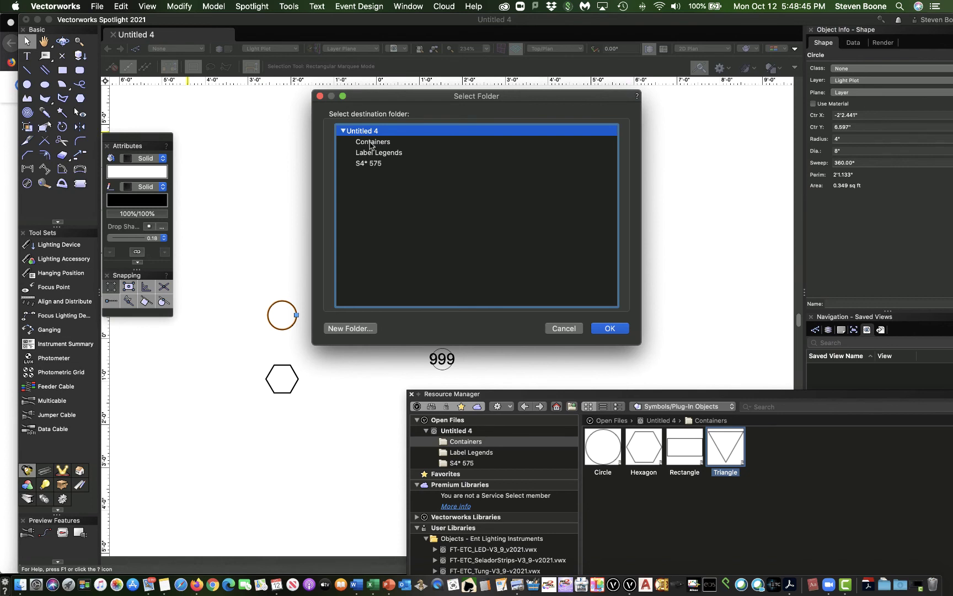
click(371, 143)
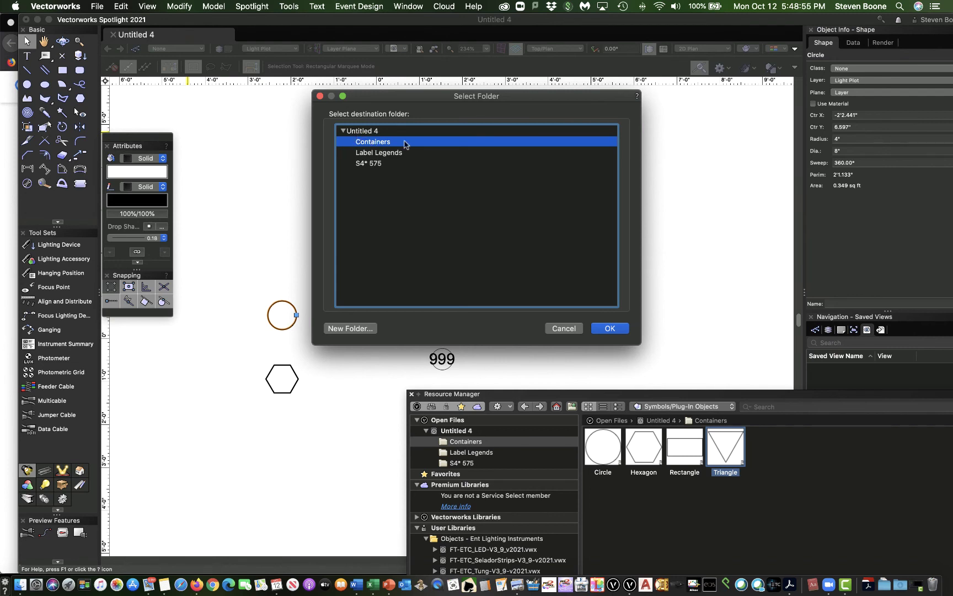
click(610, 328)
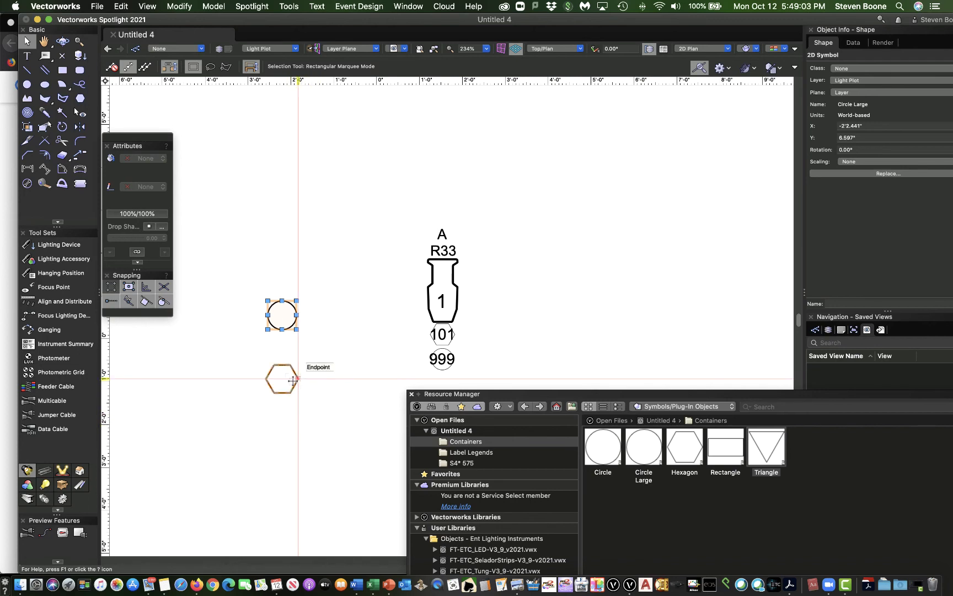
Create a symbol named Hexagon Large from the drawn hexagon and store it in the Containers folder.
click(292, 380)
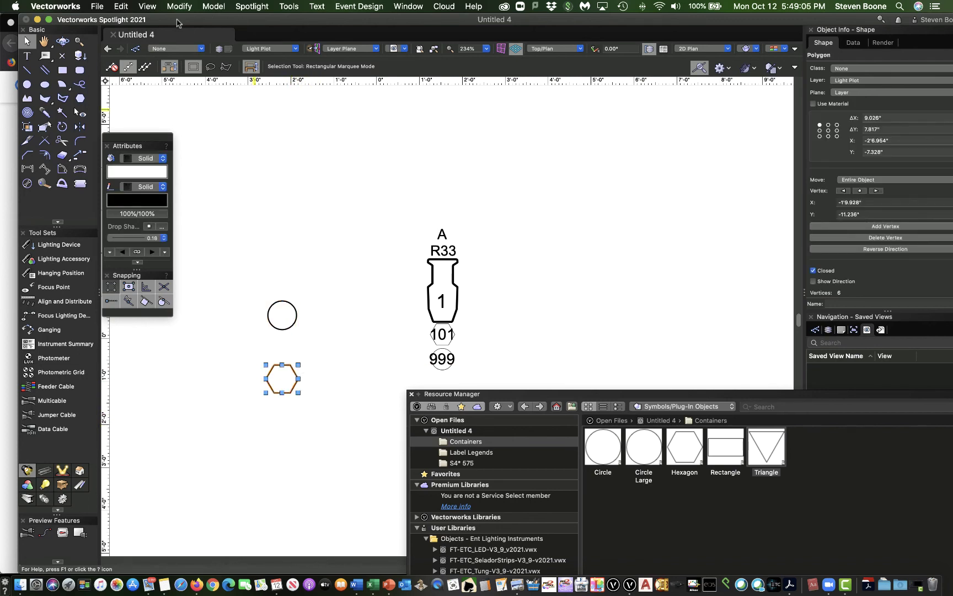
click(177, 6)
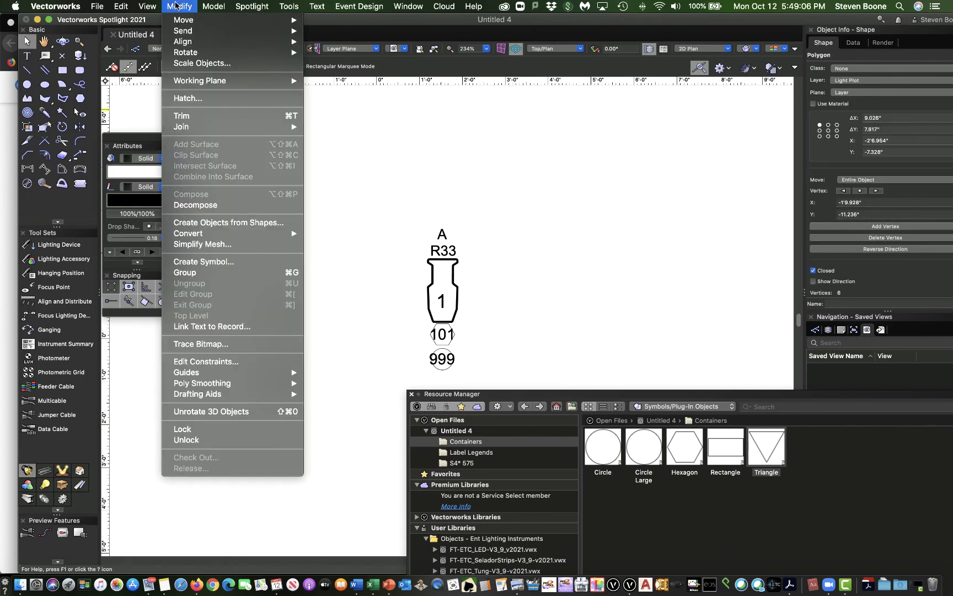
click(229, 263)
text(Hexagon)
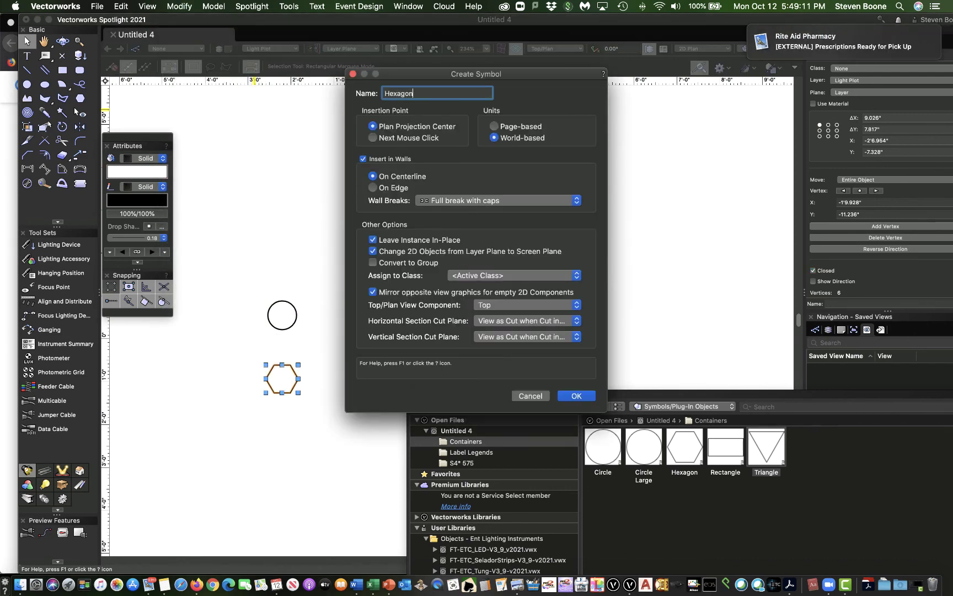
text( Large)
click(576, 395)
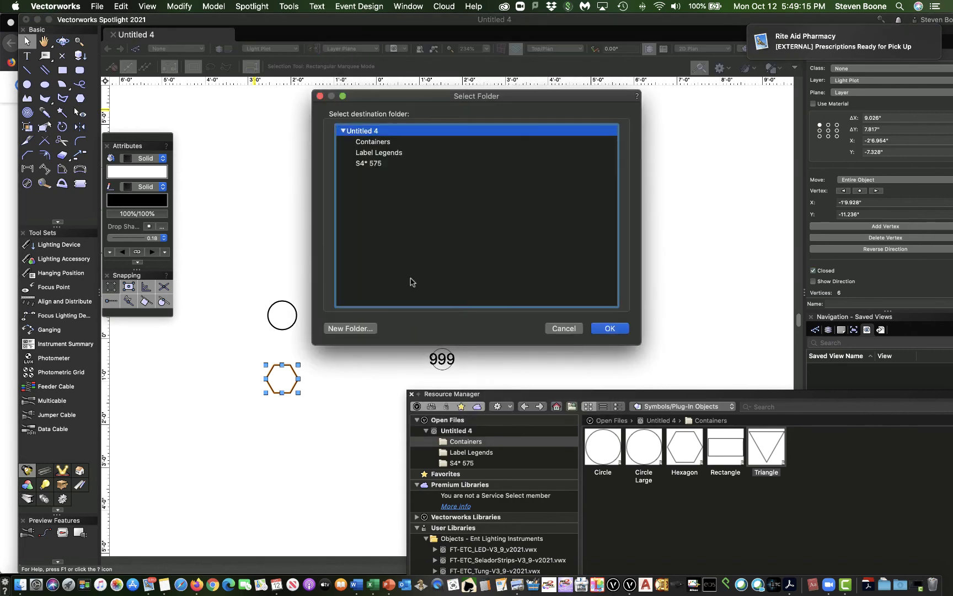
click(380, 142)
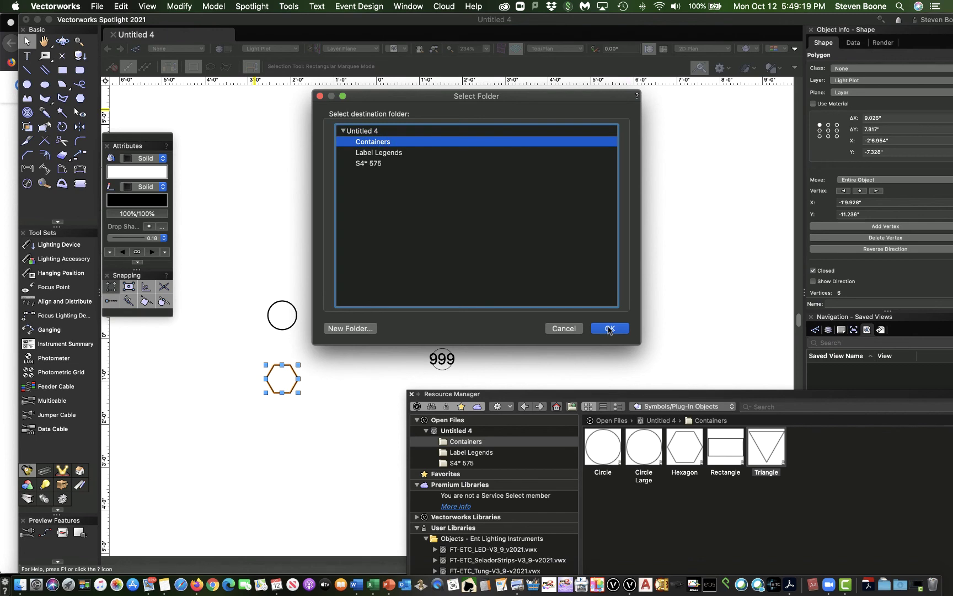
click(609, 329)
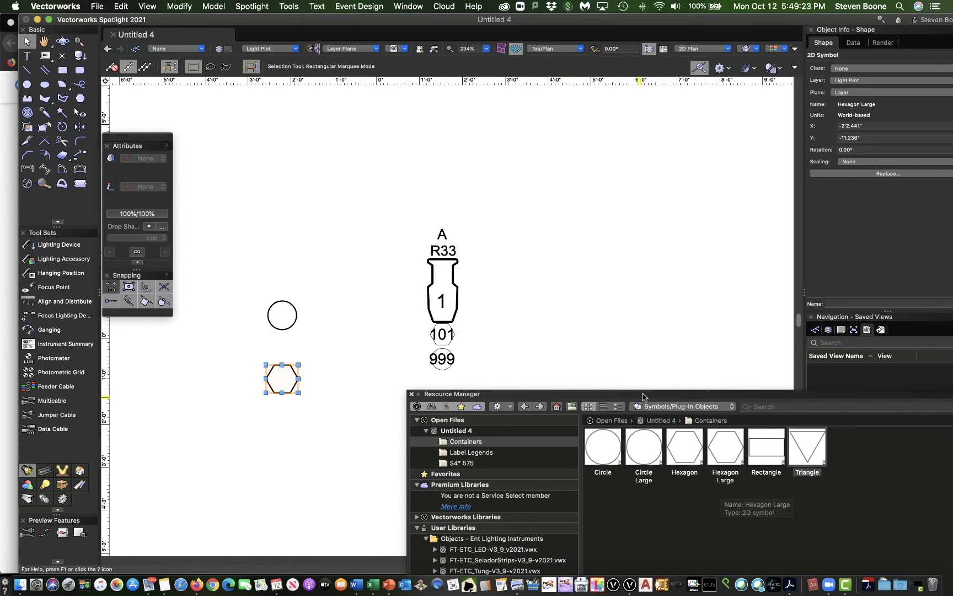
Review the symbols in the Containers folder and close the Resource Manager.
drag(643, 397, 632, 247)
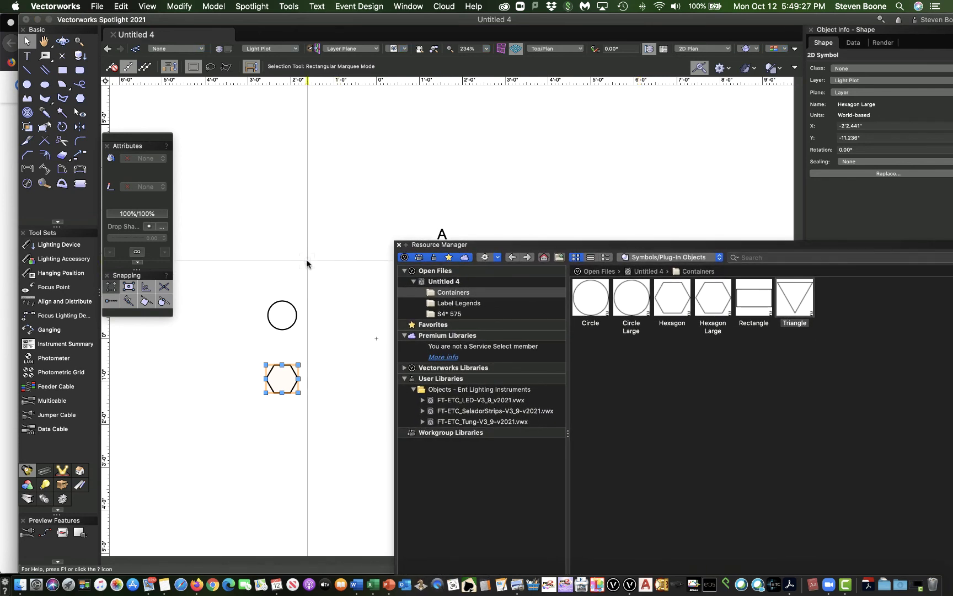
click(406, 245)
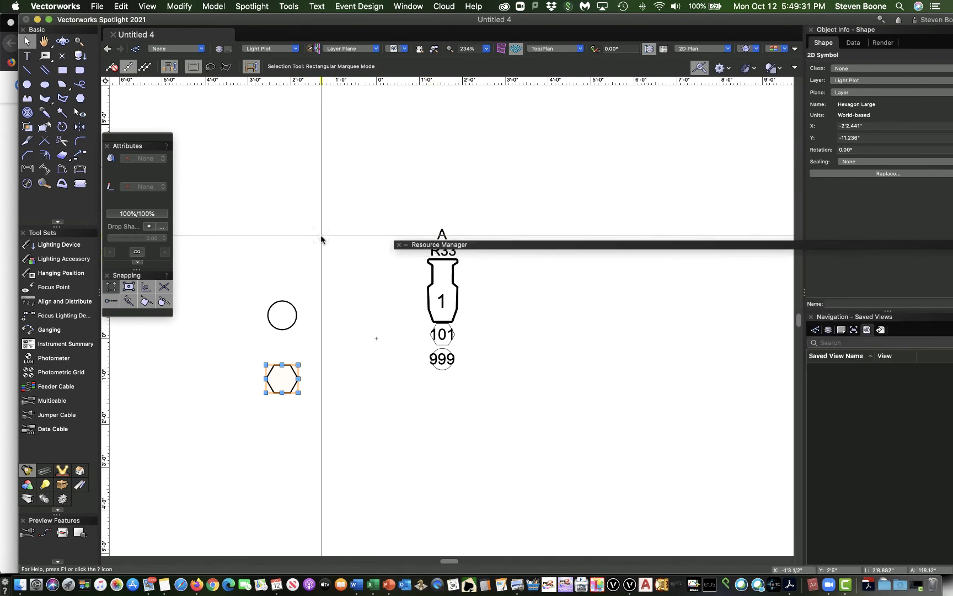
key(super+r)
drag(372, 85, 351, 72)
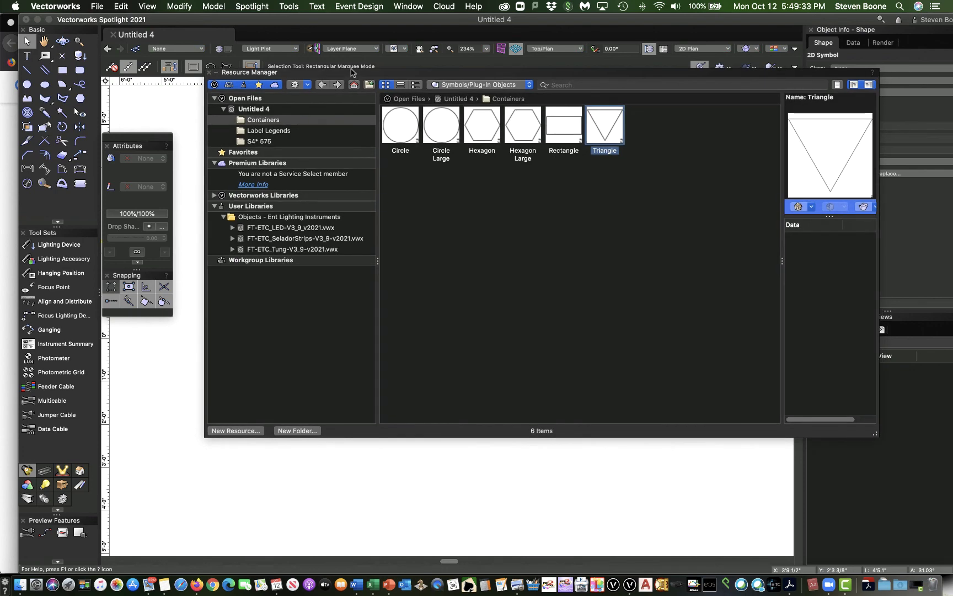
click(216, 72)
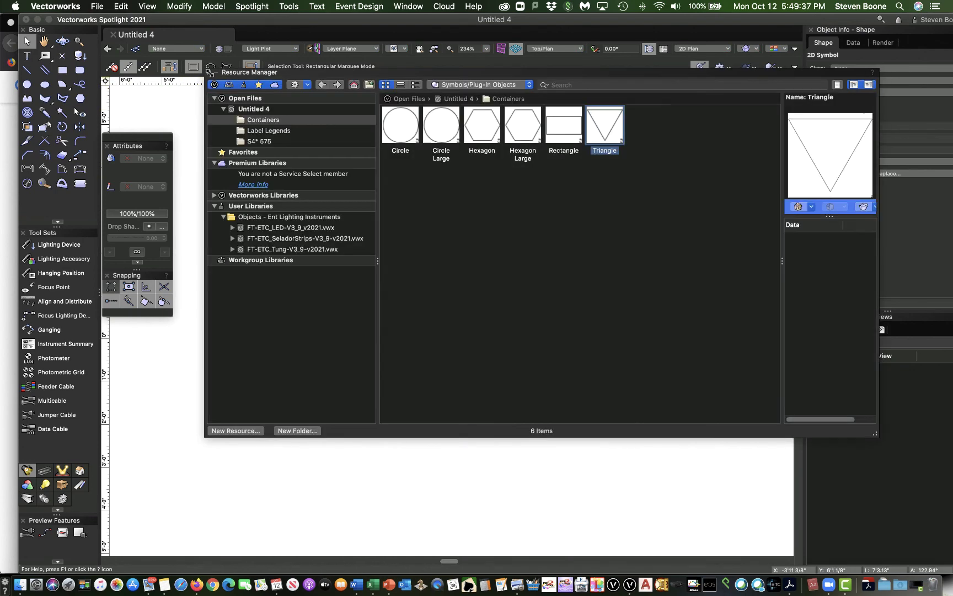
click(208, 72)
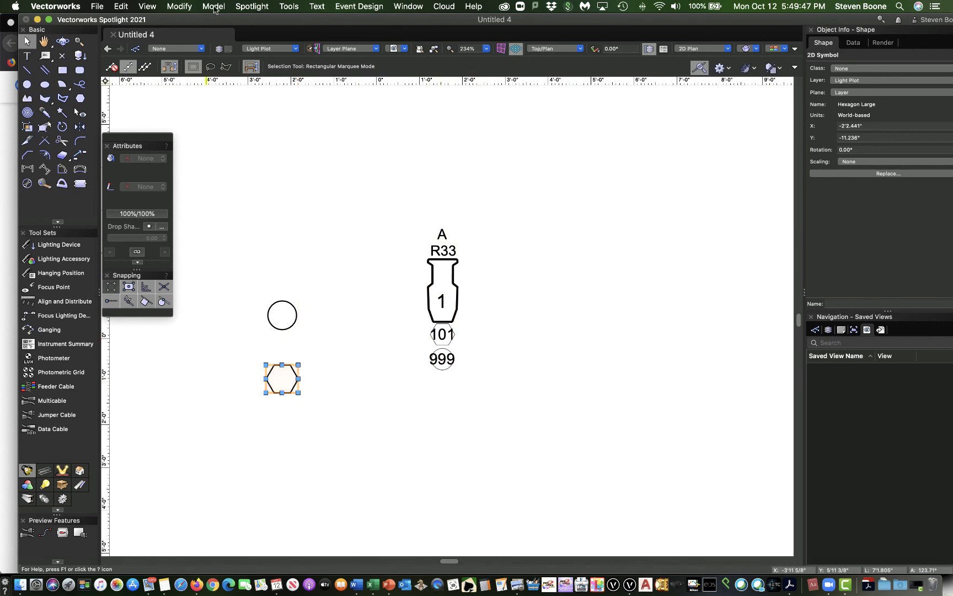
Duplicate the LL1 label legend in the Label Legend Manager and change the copy's name prefix to LL2.
click(243, 7)
mouse_move(286, 119)
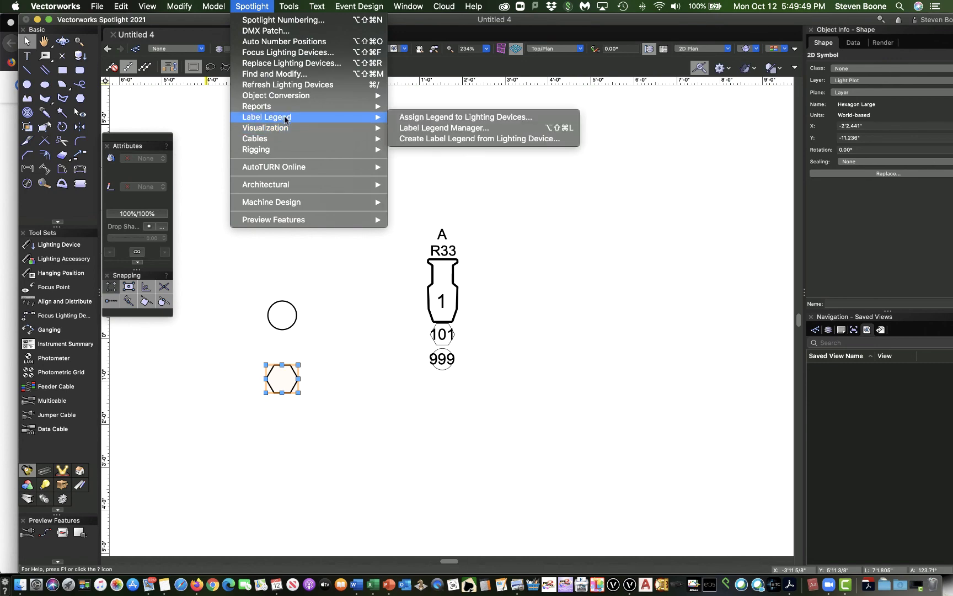
click(438, 128)
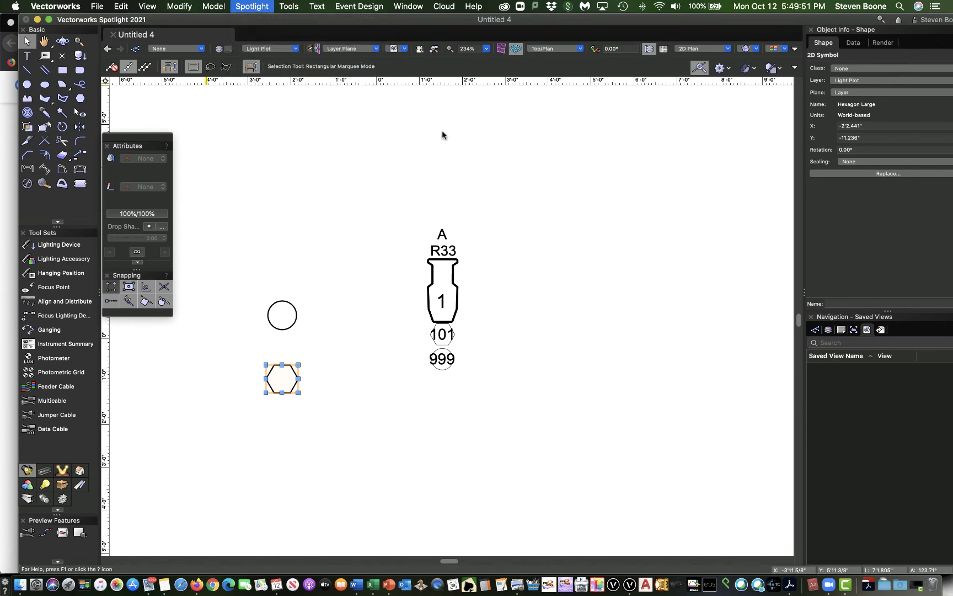
click(444, 145)
click(530, 167)
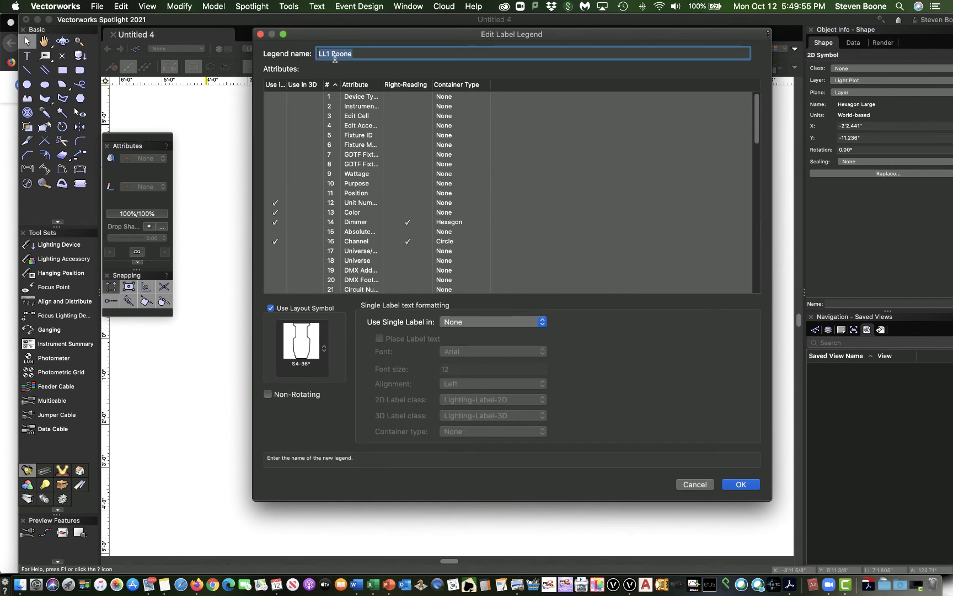
click(331, 53)
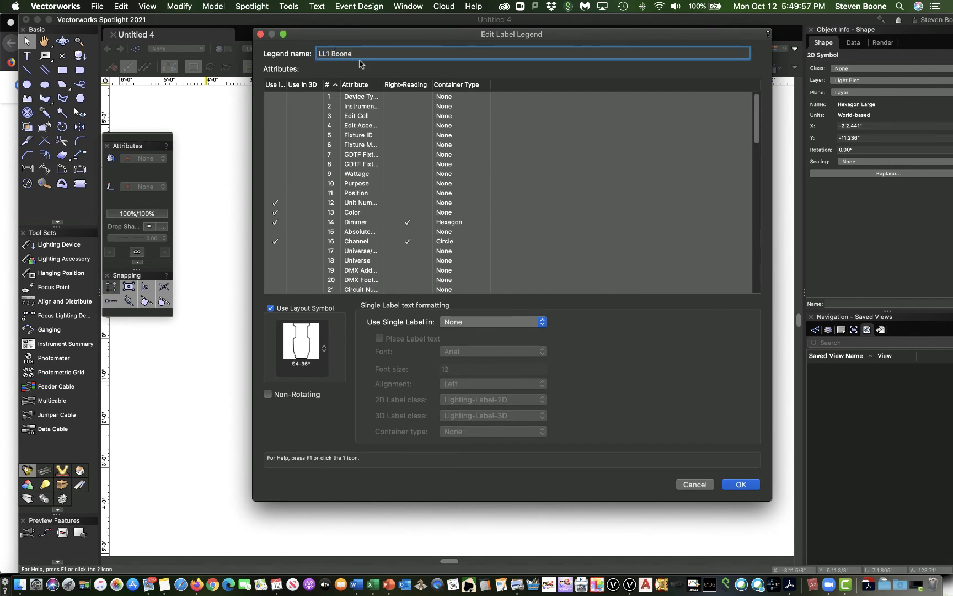
key(Left)
key(BackSpace)
text(2)
Choose the Hexagon Large container for Dimmer and Circle Large for Channel, and save the duplicated legend.
click(449, 225)
click(450, 224)
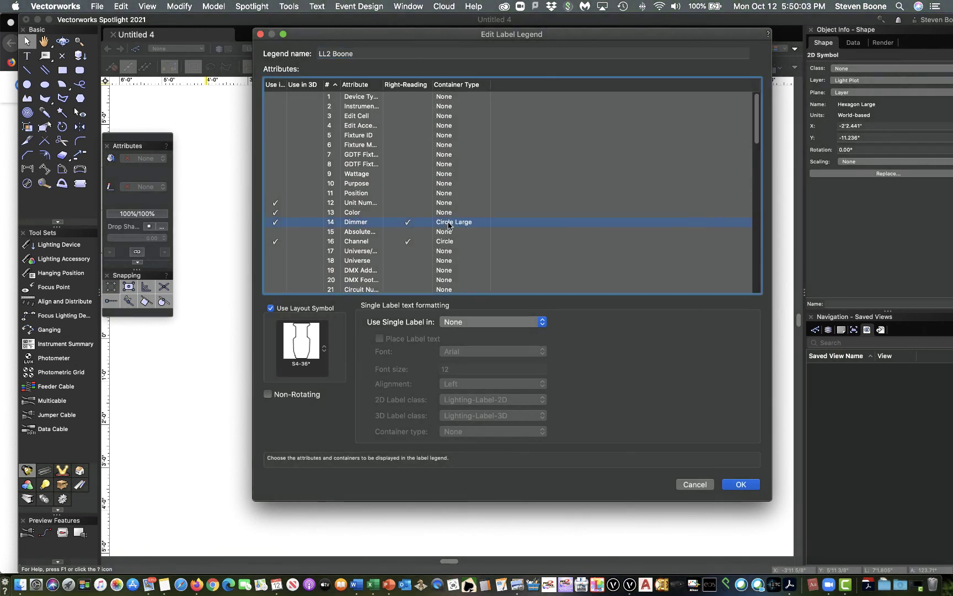
click(450, 223)
click(450, 224)
click(449, 224)
click(448, 224)
click(448, 223)
click(449, 224)
click(450, 224)
click(447, 243)
click(447, 243)
click(448, 243)
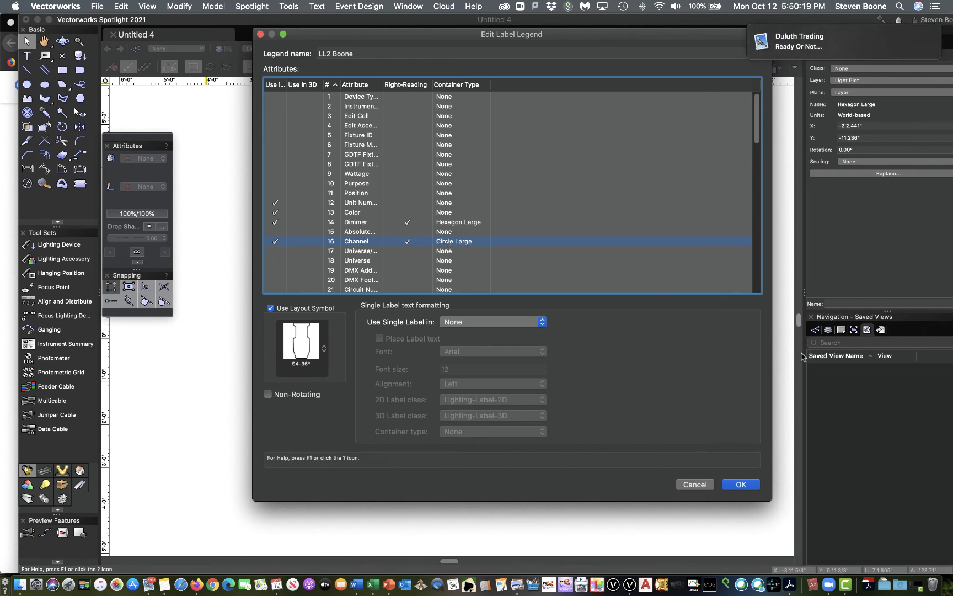
click(742, 485)
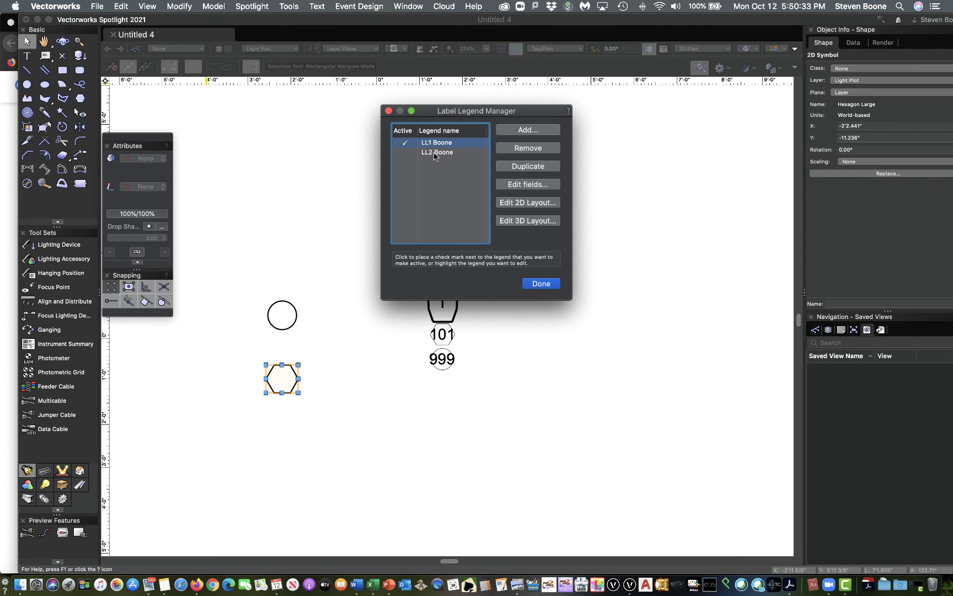
Reopen the LL2 legend's fields and set the Dimmer container to Hexagon Large and the Channel container to Circle Large.
click(535, 188)
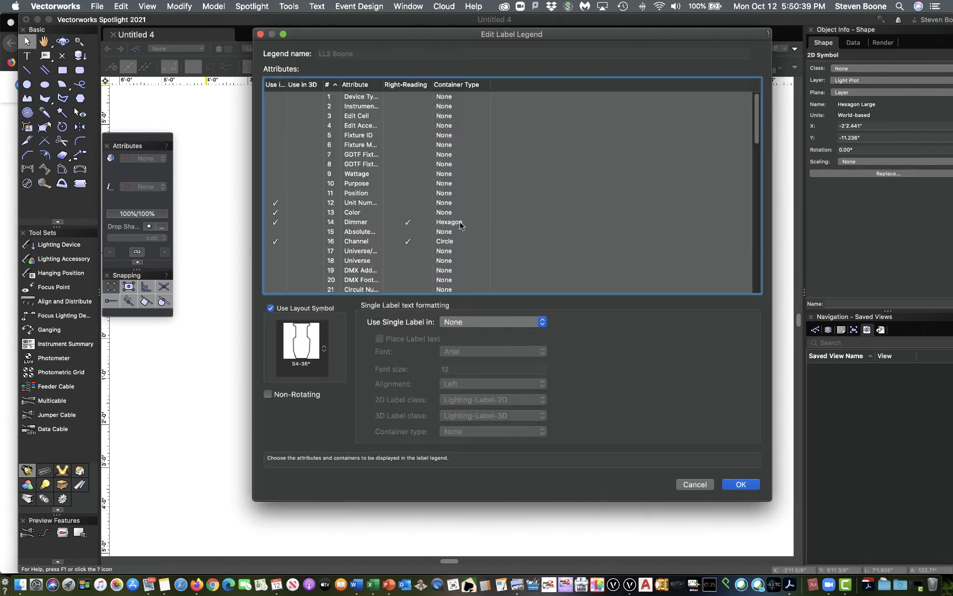
click(451, 223)
click(454, 223)
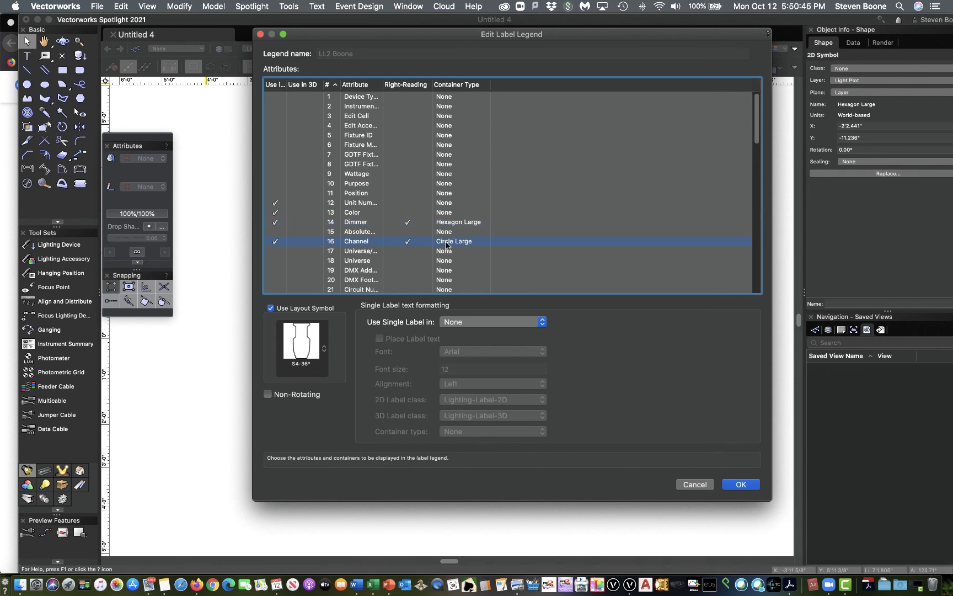
click(748, 486)
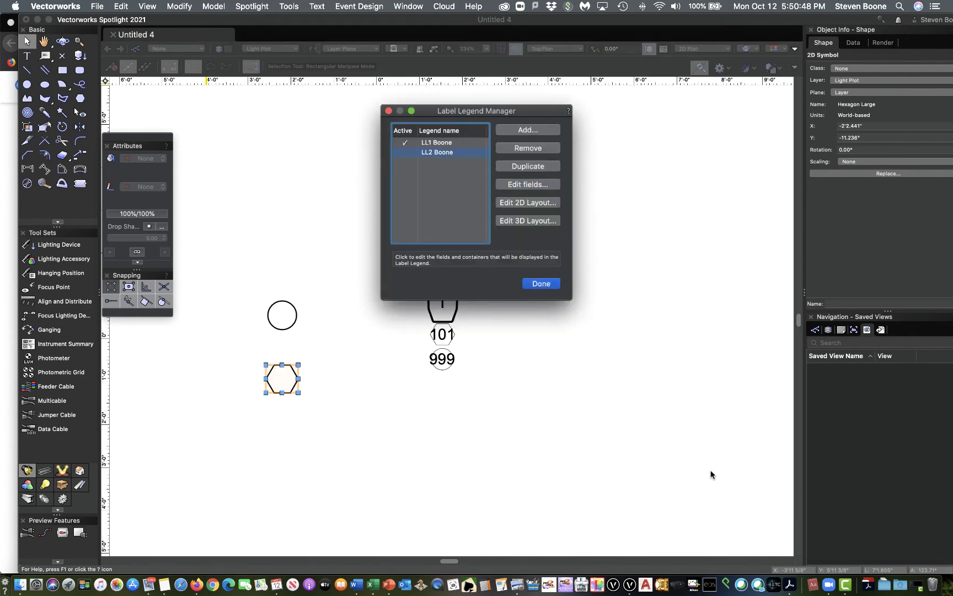
Make LL2 the active legend and, in its 2D layout, nudge the Dimmer and Channel labels with their containers down from the fixture.
click(403, 153)
click(527, 203)
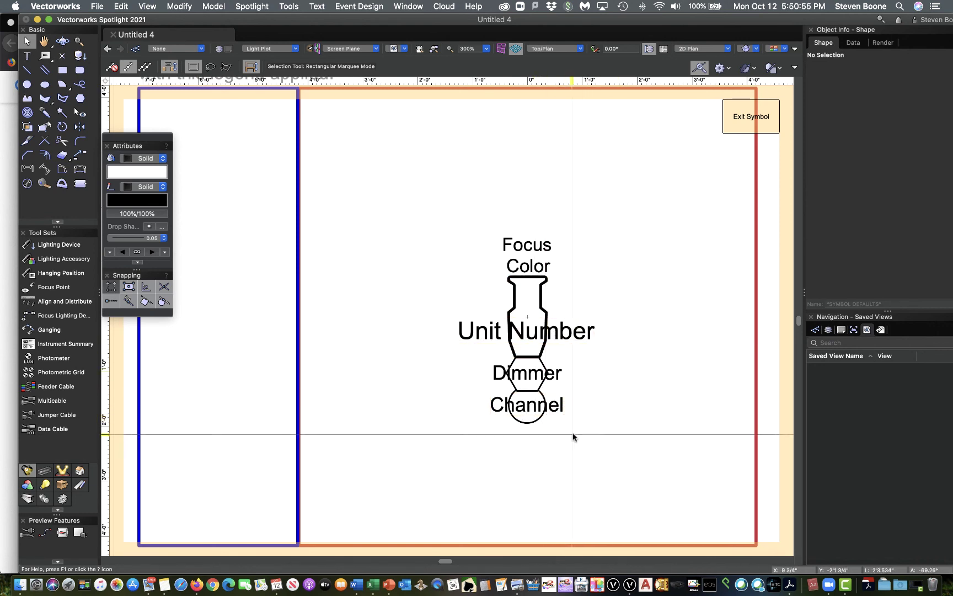
drag(587, 433, 472, 357)
key(shift+Down)
key(shift+Down)
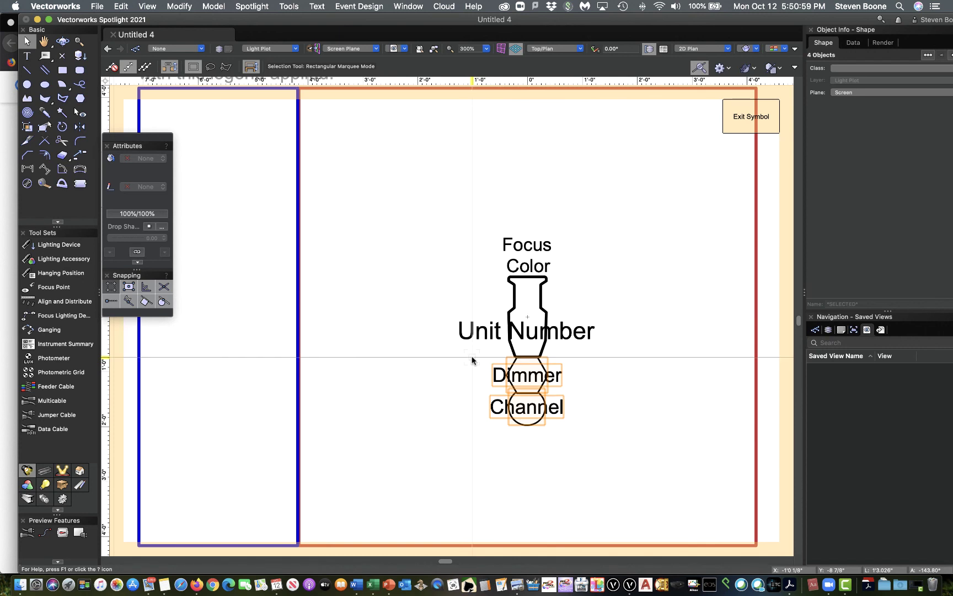
Nudge the Channel label and its circle down clear of the Dimmer hexagon, and exit the 2D layout.
drag(598, 444, 457, 391)
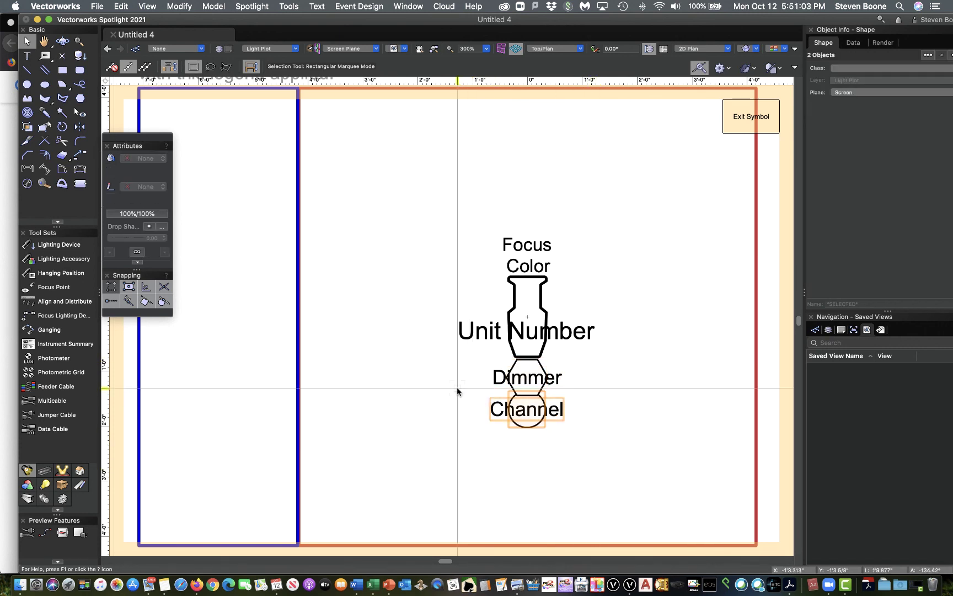
key(shift+Down)
key(shift+Down)
key(shift+Down)
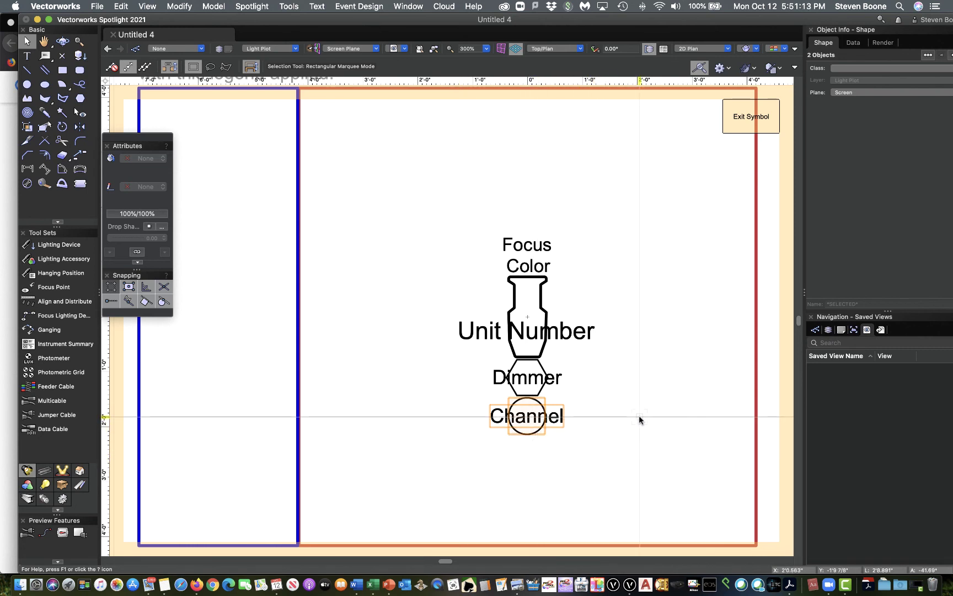
click(750, 117)
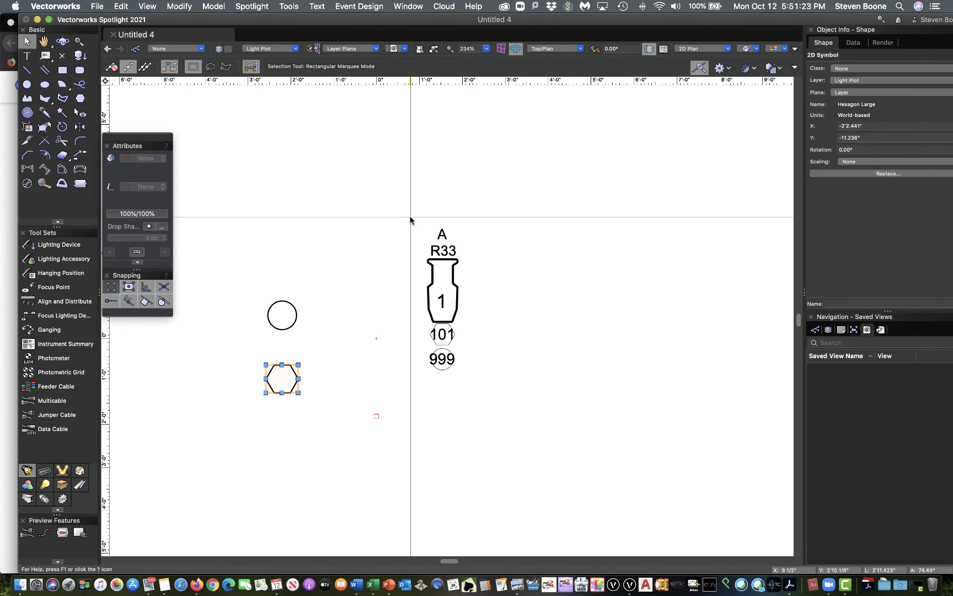
Assign the LL2 label legend to the S4-36° lighting device and deselect it.
click(450, 300)
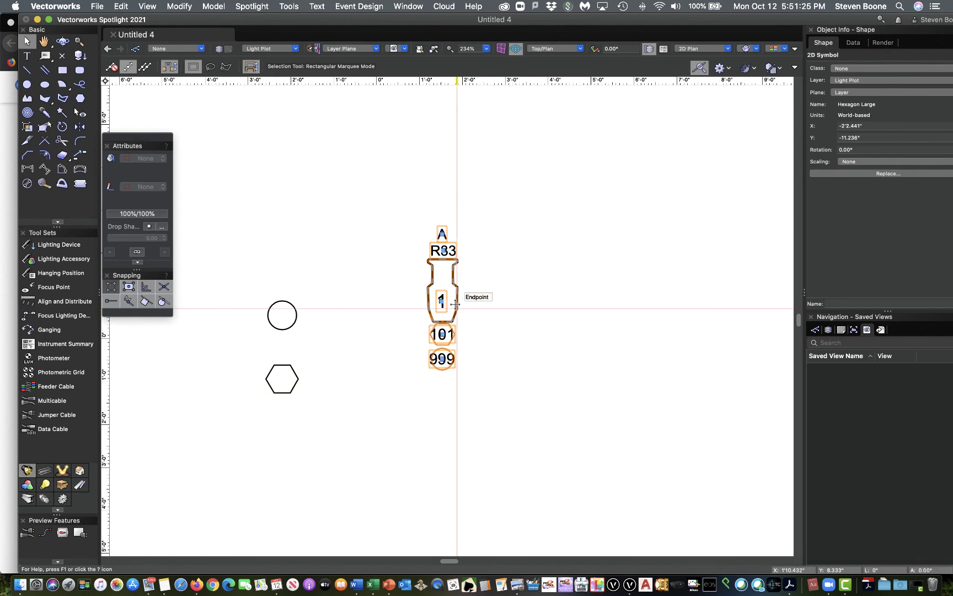
scroll(899, 270, down, 2)
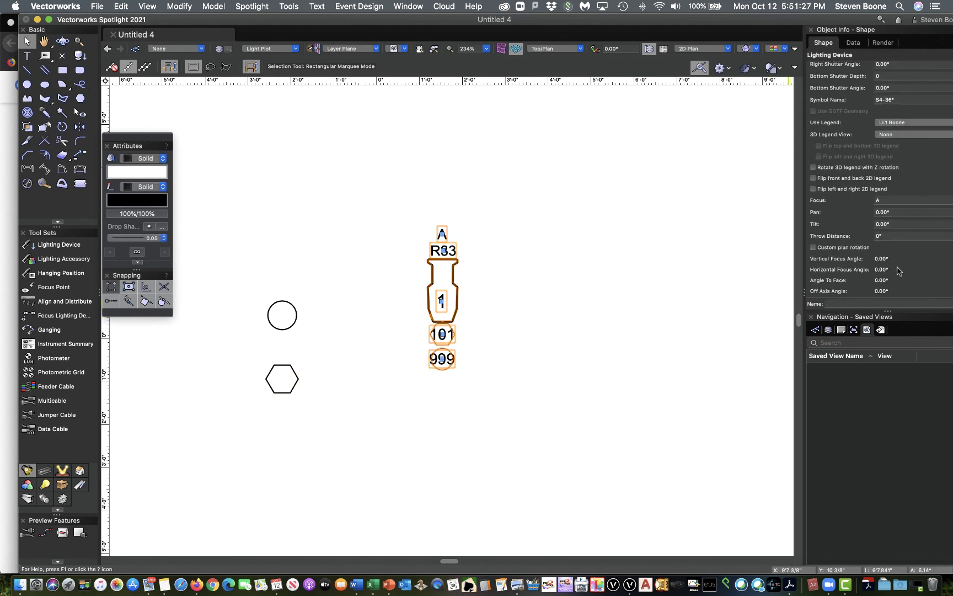
click(904, 124)
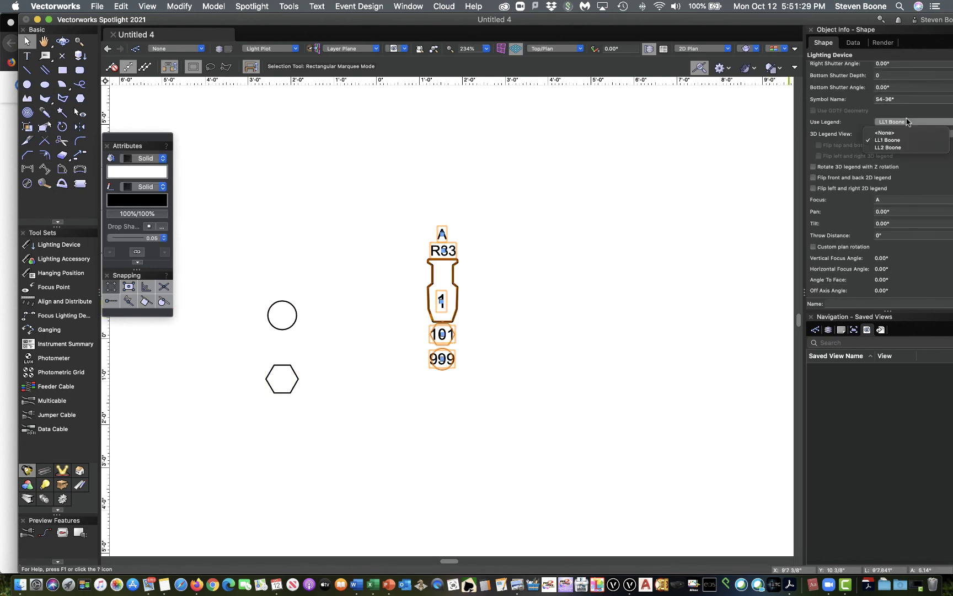
click(894, 150)
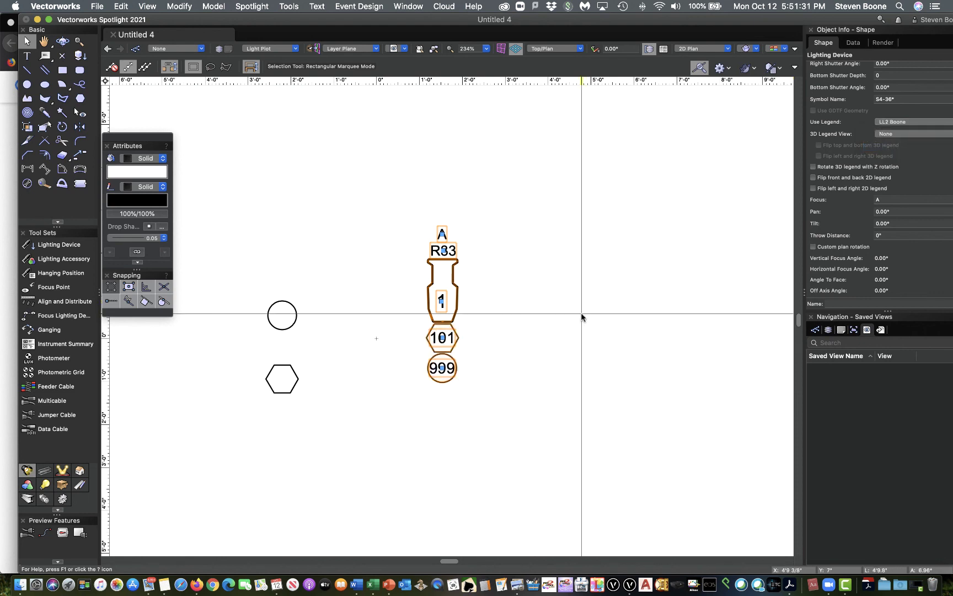
click(523, 407)
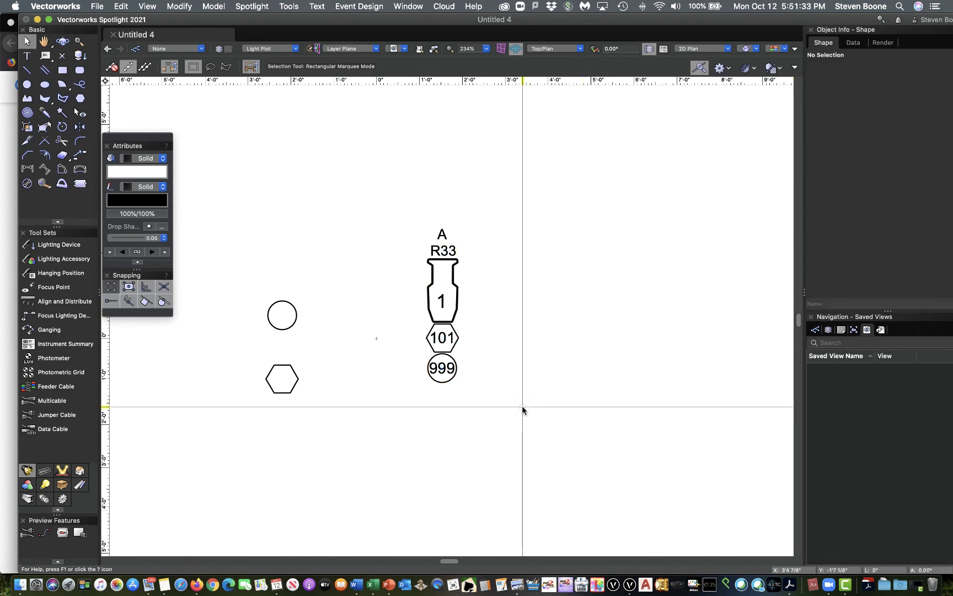